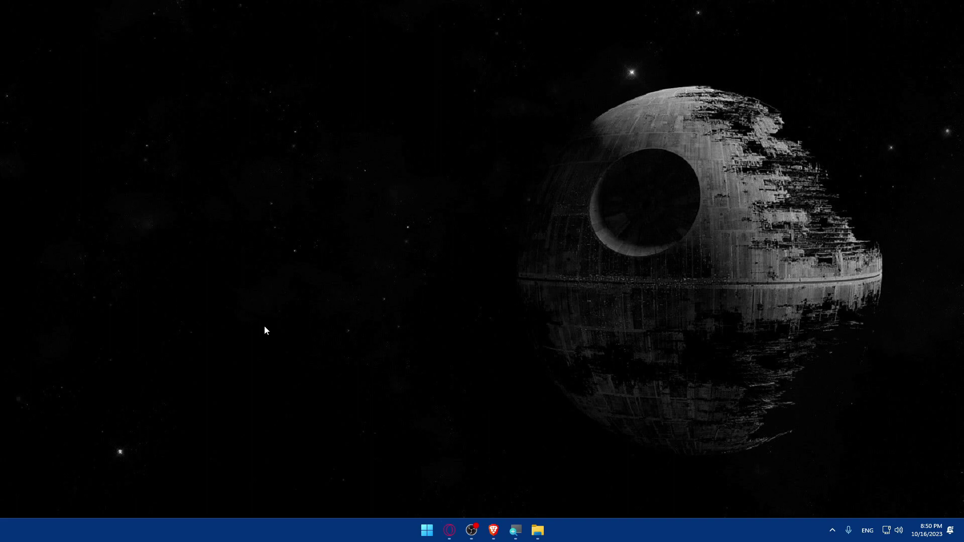
- Bring up the Brave browser and load shopify.com
click(491, 531)
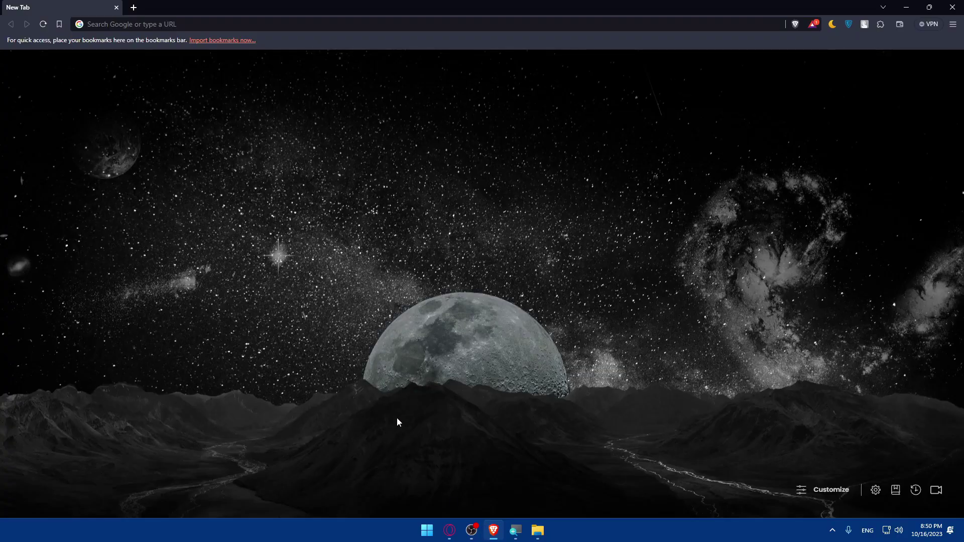
click(493, 531)
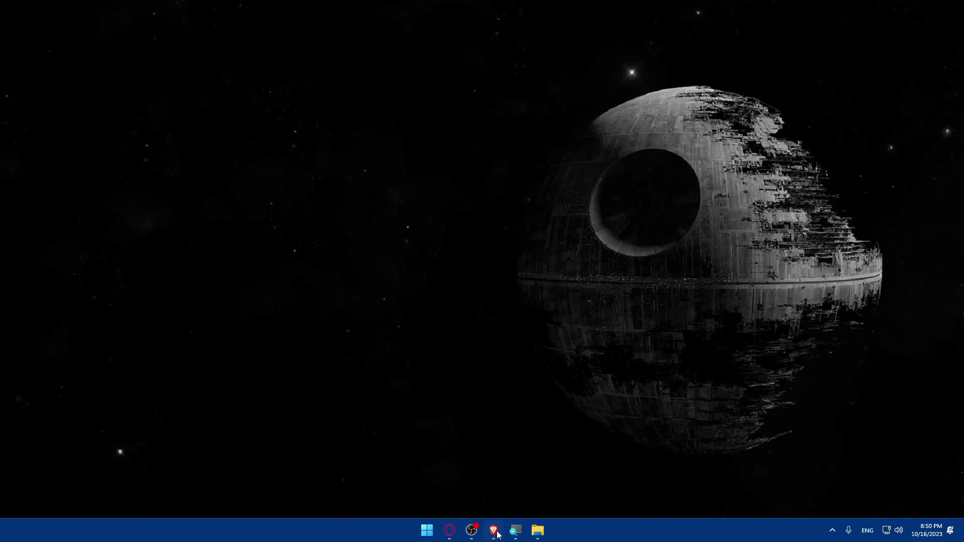
click(494, 531)
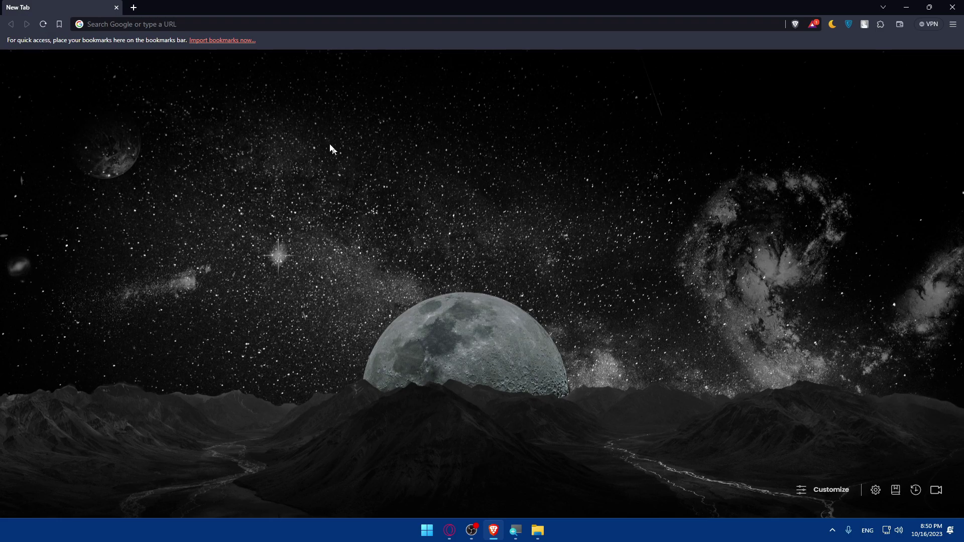
click(140, 23)
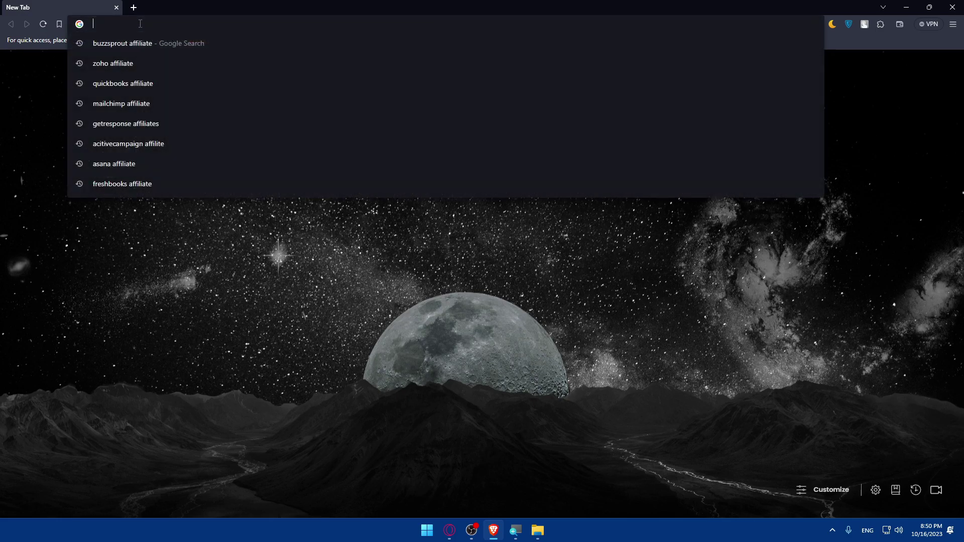
text(shopi)
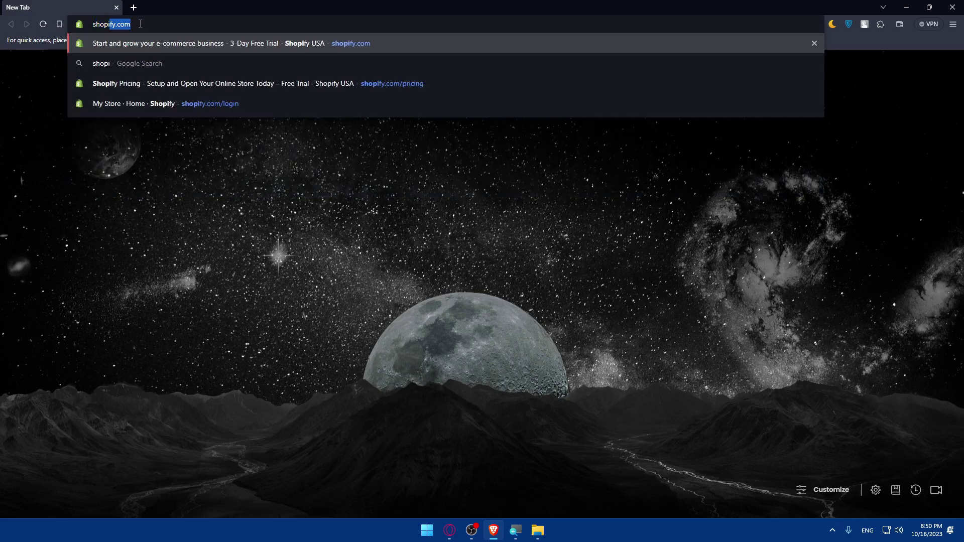
text(fy.com)
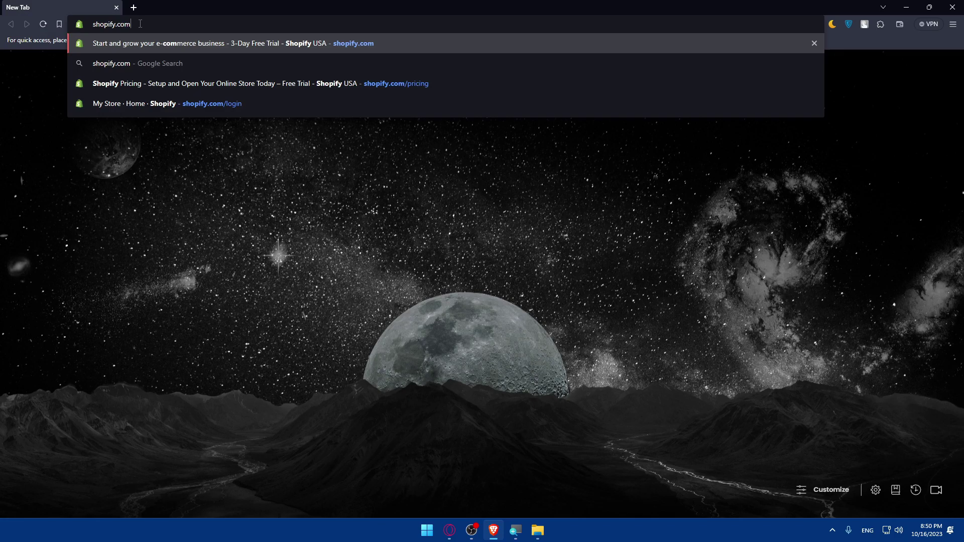
key(Return)
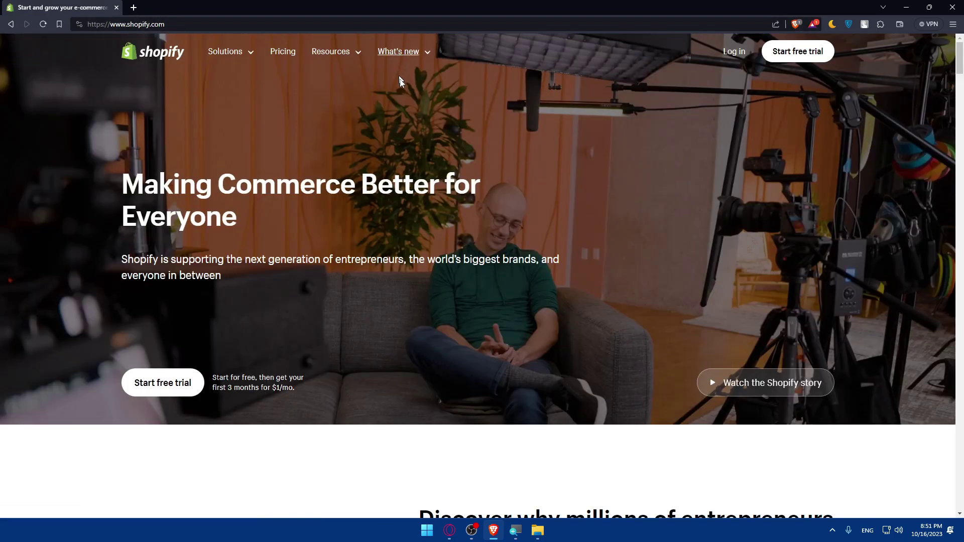
- Scroll through the Shopify homepage and go to the Pricing page
scroll(502, 139, down, 10)
scroll(495, 157, down, 3)
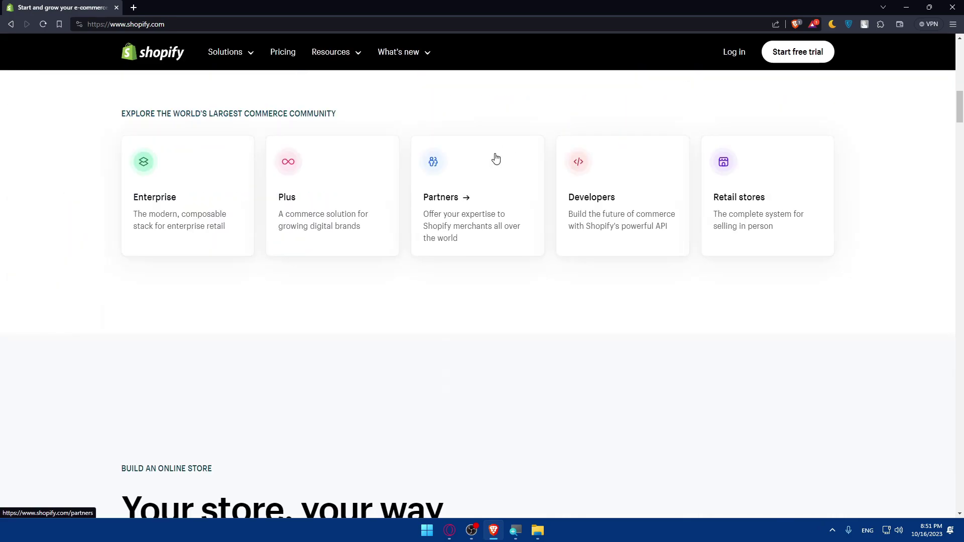
scroll(495, 157, up, 8)
scroll(436, 148, down, 6)
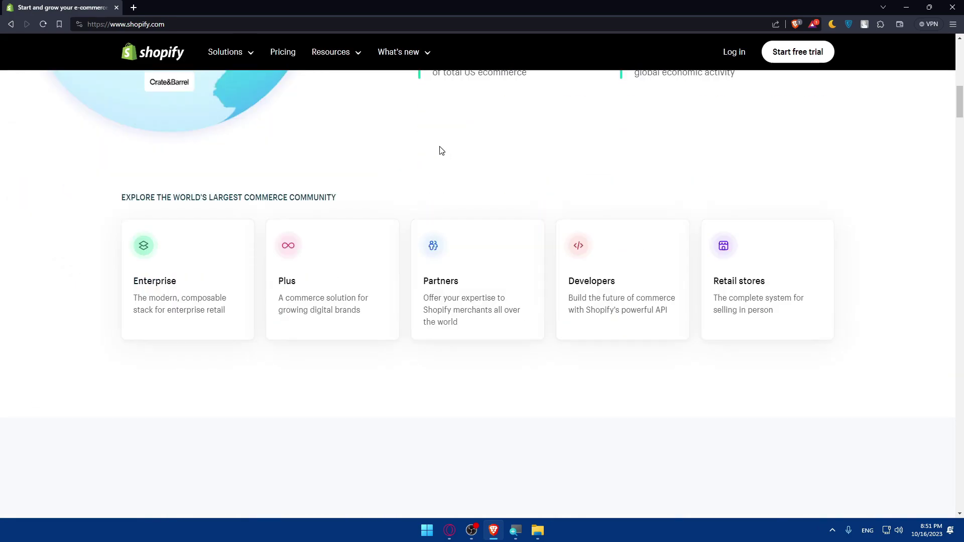
scroll(422, 145, down, 15)
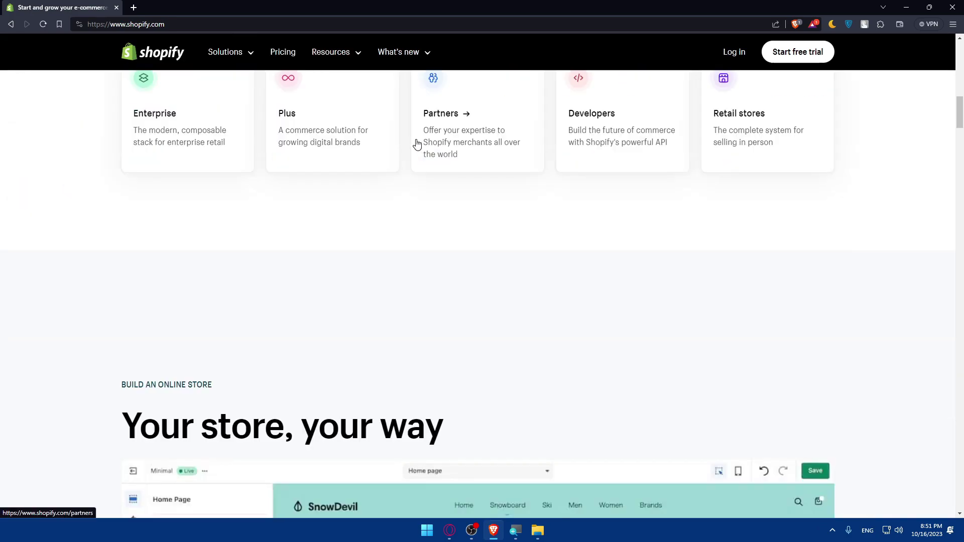
scroll(442, 190, down, 5)
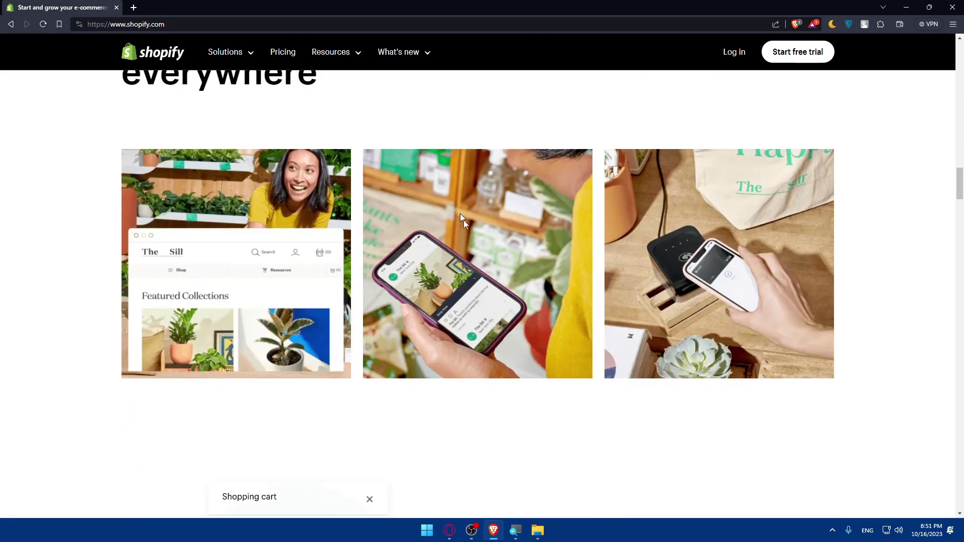
scroll(467, 231, up, 18)
click(288, 61)
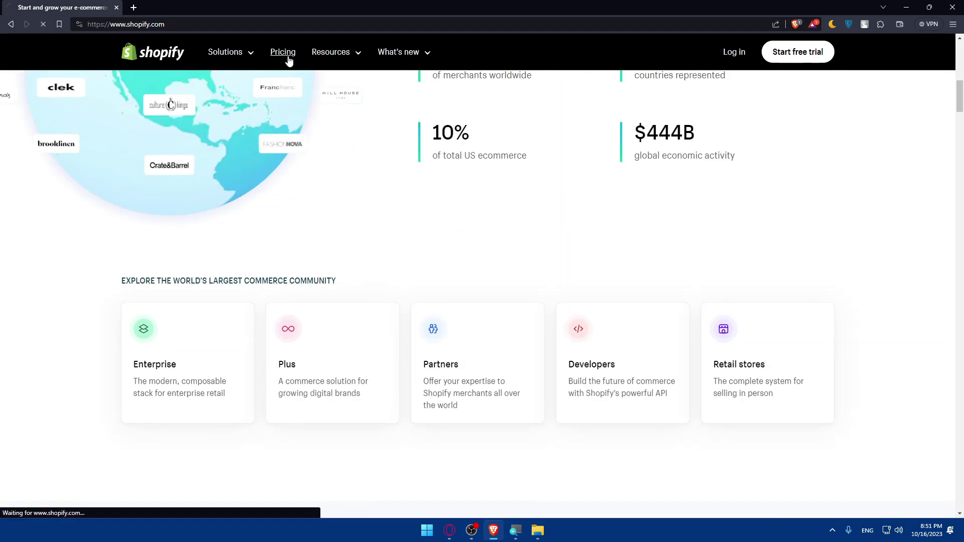
- Show yearly-billed plan prices: Basic $24, Shopify $69, Advanced $299
scroll(435, 231, down, 3)
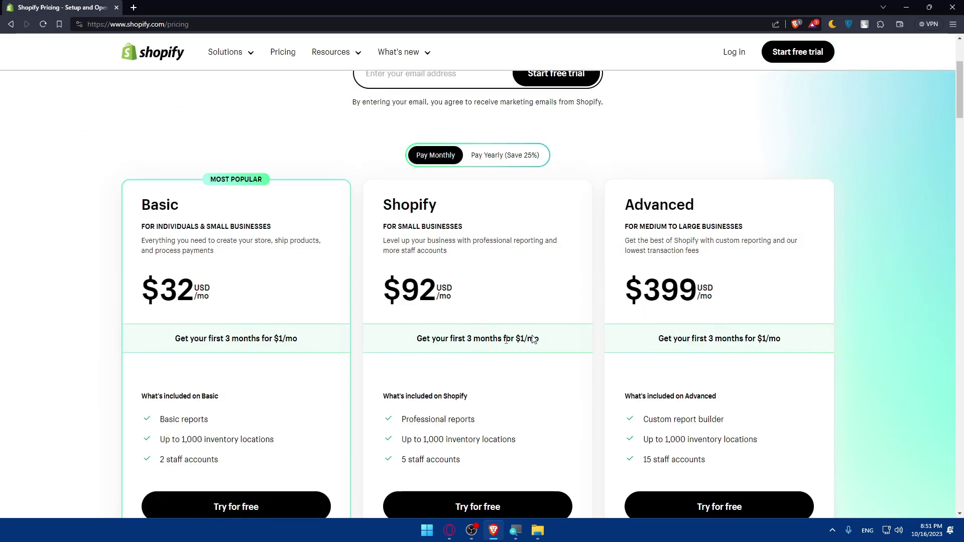
click(511, 158)
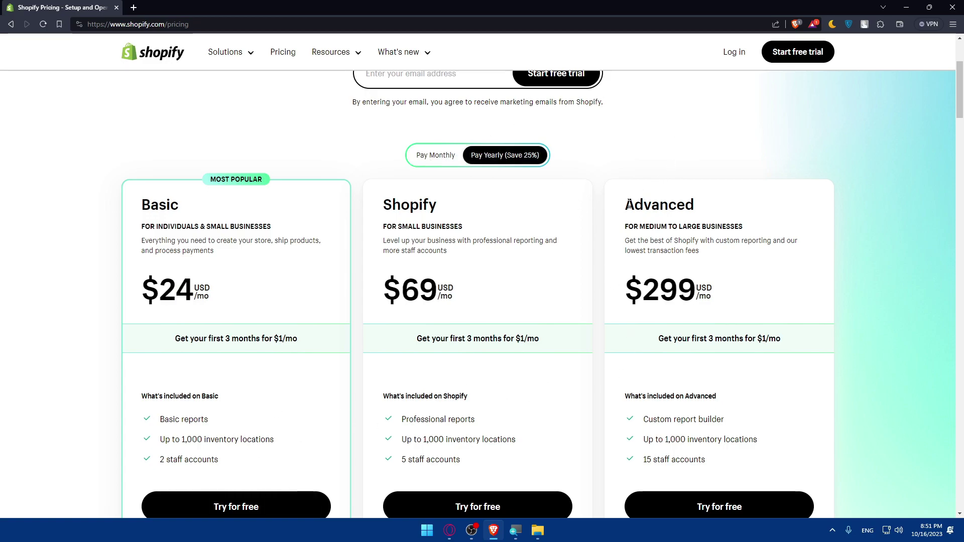
scroll(627, 215, up, 3)
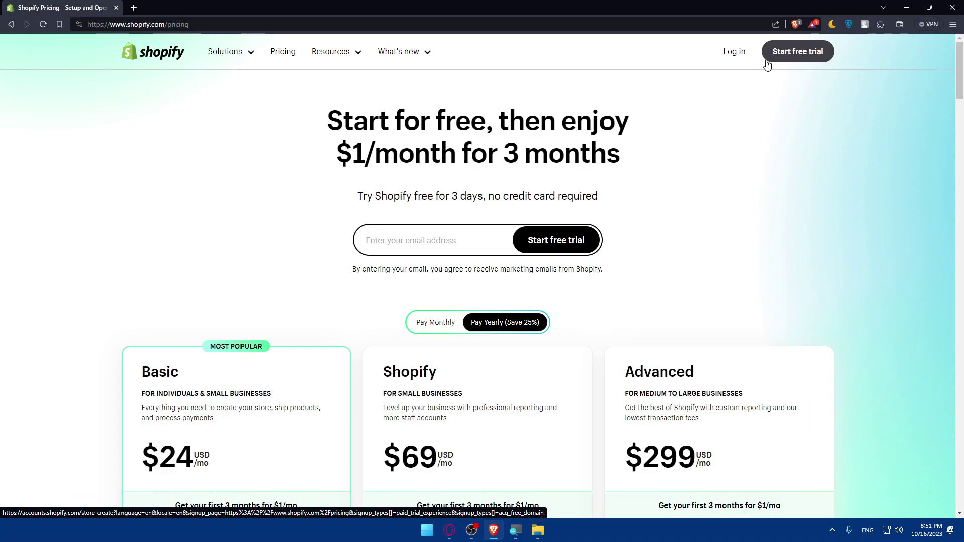
- Log in to the store admin and expand Store settings and Launch your online store in the setup guide
click(734, 60)
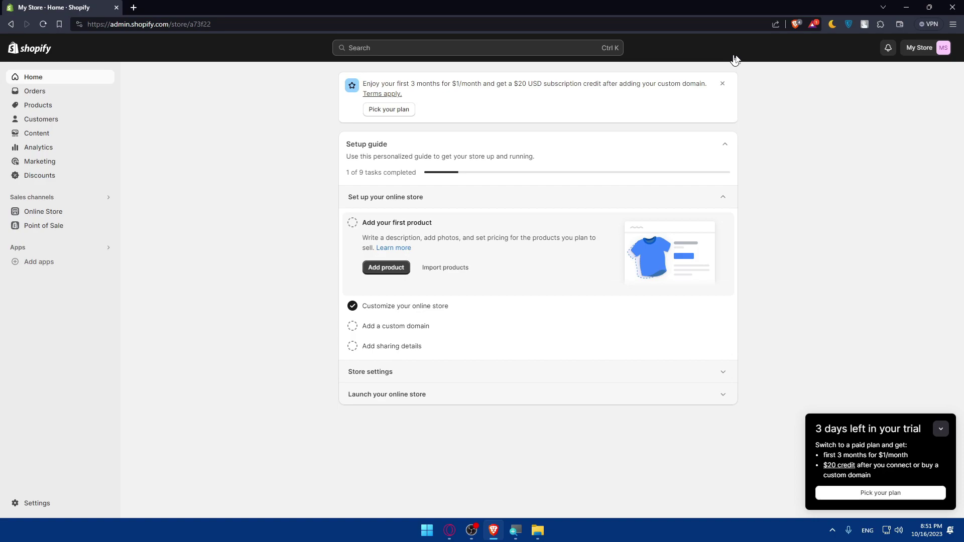
drag(393, 134, 393, 155)
click(329, 153)
click(426, 374)
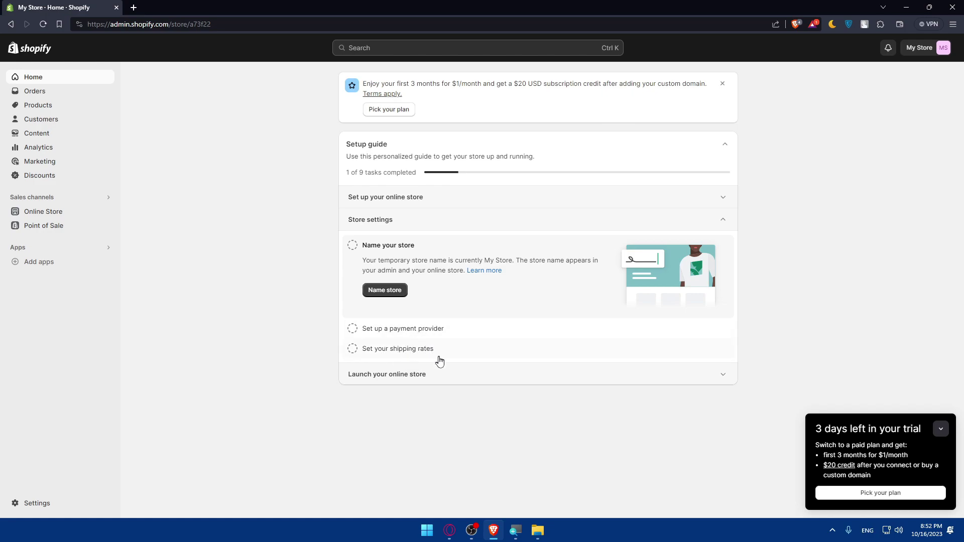
click(445, 377)
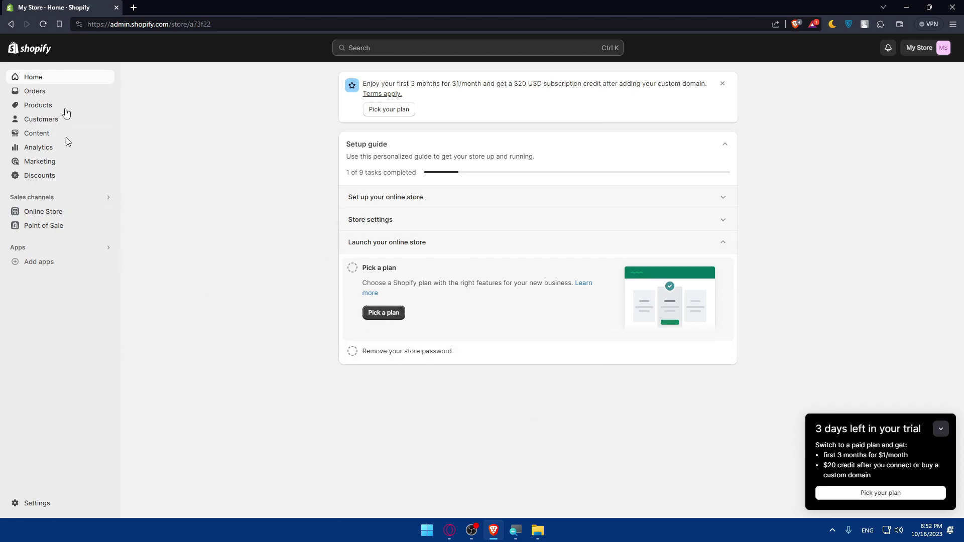
- Open the Online Store Themes page with Dawn and Crave, and show the Add theme options
click(78, 217)
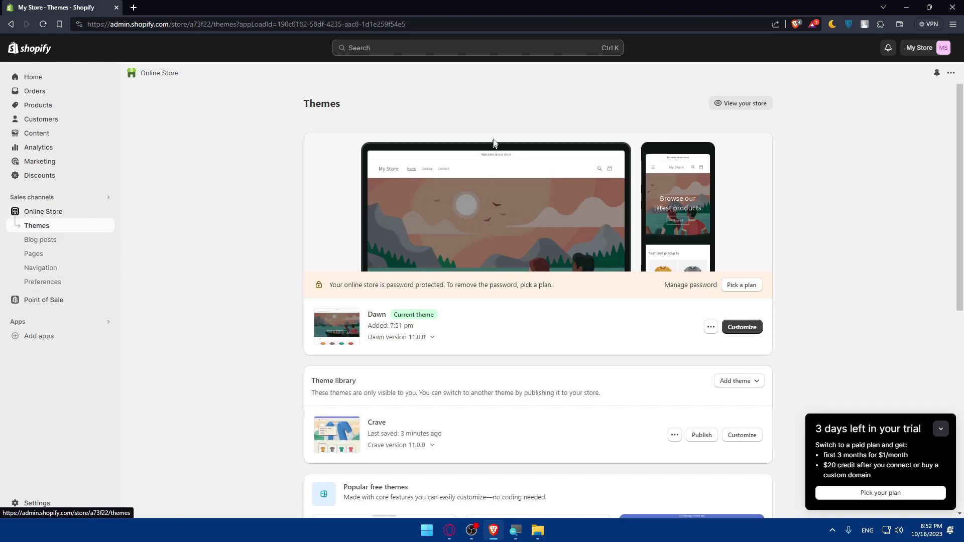
scroll(494, 143, down, 6)
scroll(565, 220, up, 6)
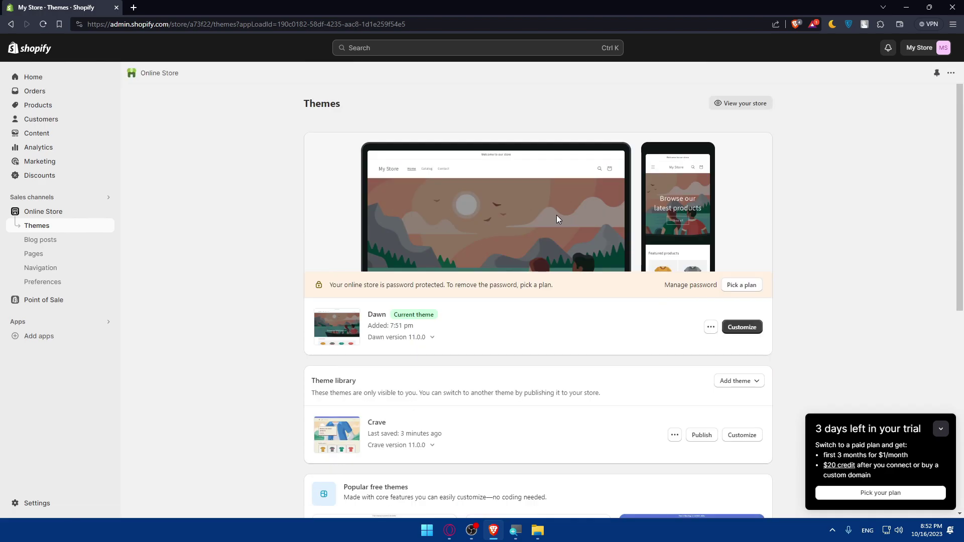
scroll(556, 215, down, 2)
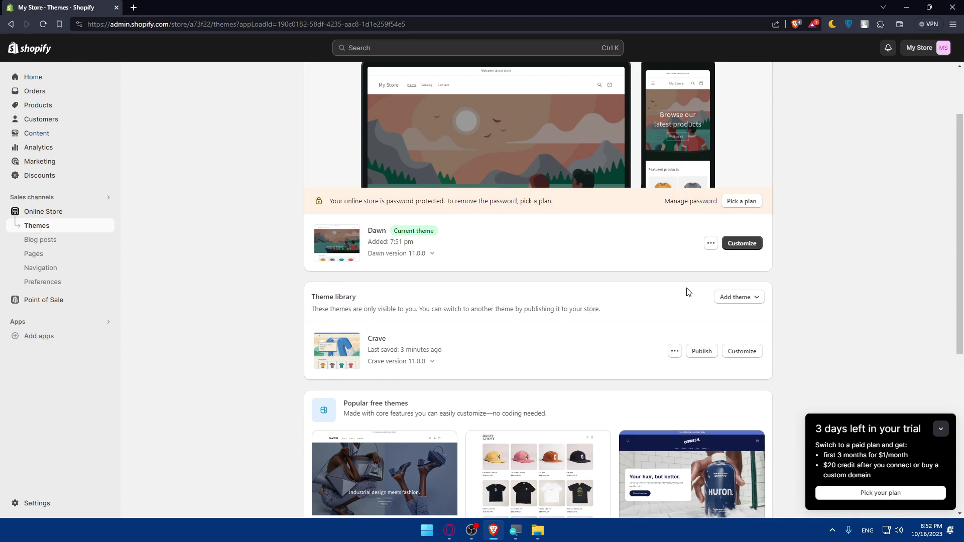
click(754, 300)
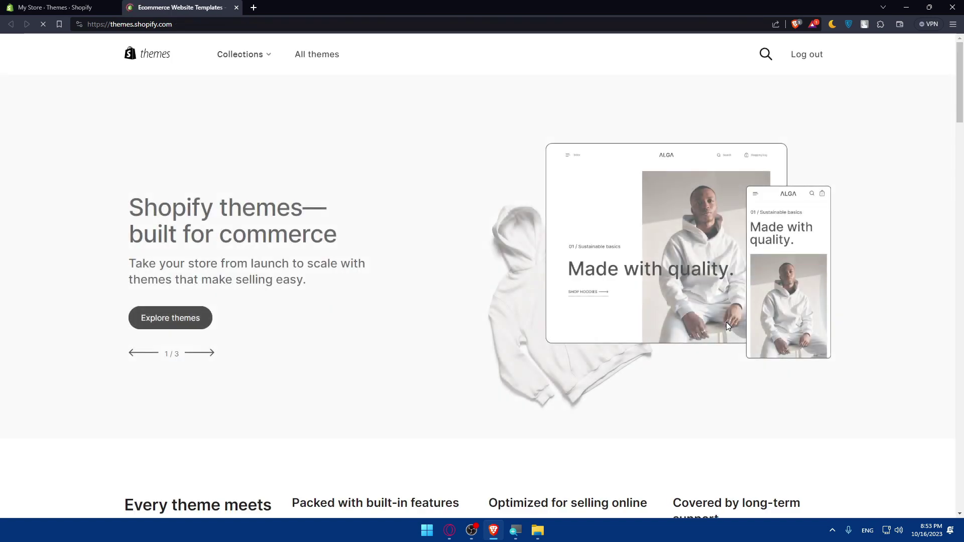
- Browse the Theme Store listings, including Sense, Atom, Studio and Berlin
scroll(499, 306, down, 15)
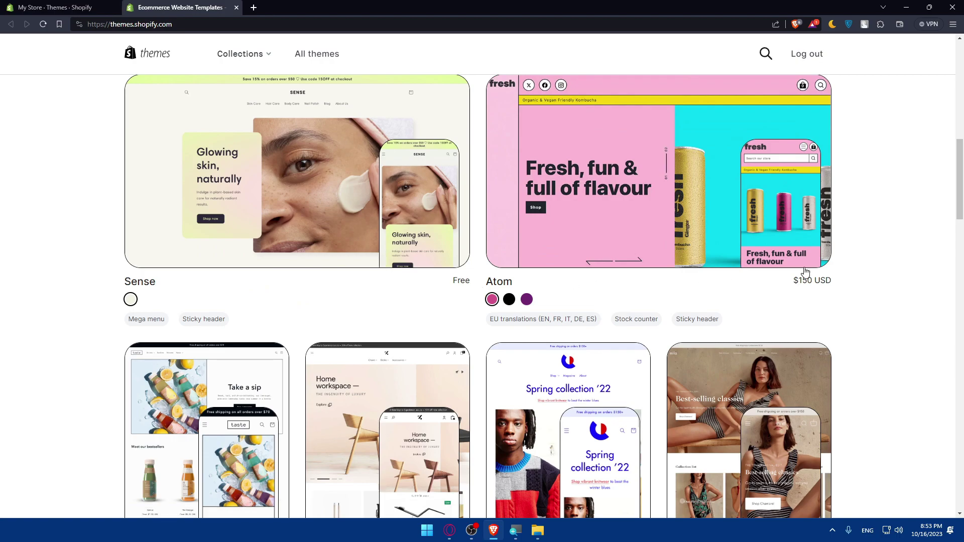
scroll(783, 300, up, 3)
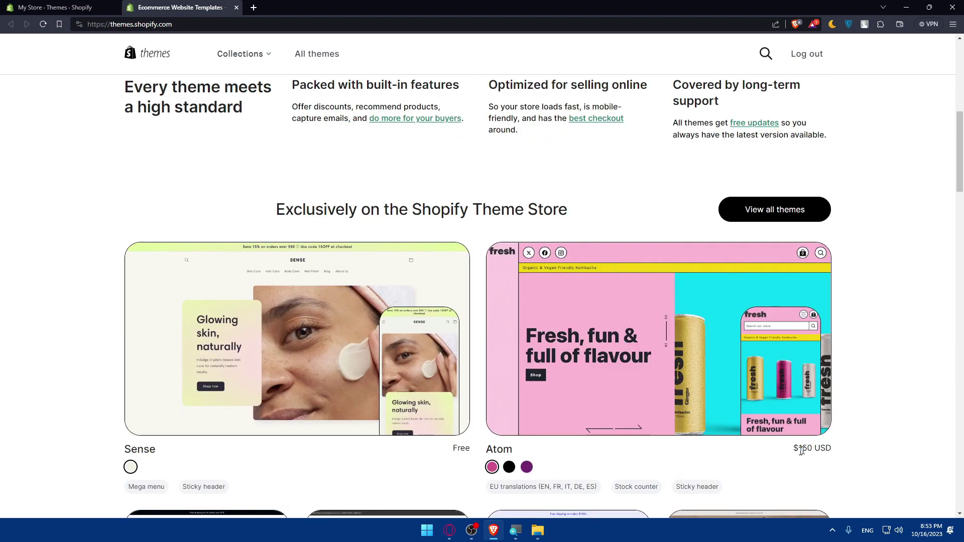
drag(839, 452, 789, 452)
scroll(406, 355, down, 10)
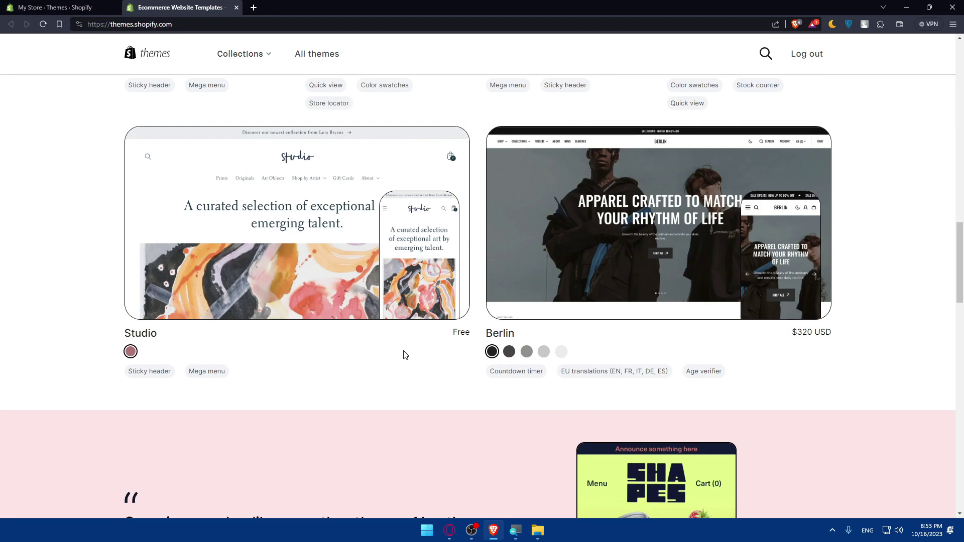
scroll(402, 350, down, 5)
scroll(403, 351, up, 3)
scroll(755, 262, up, 2)
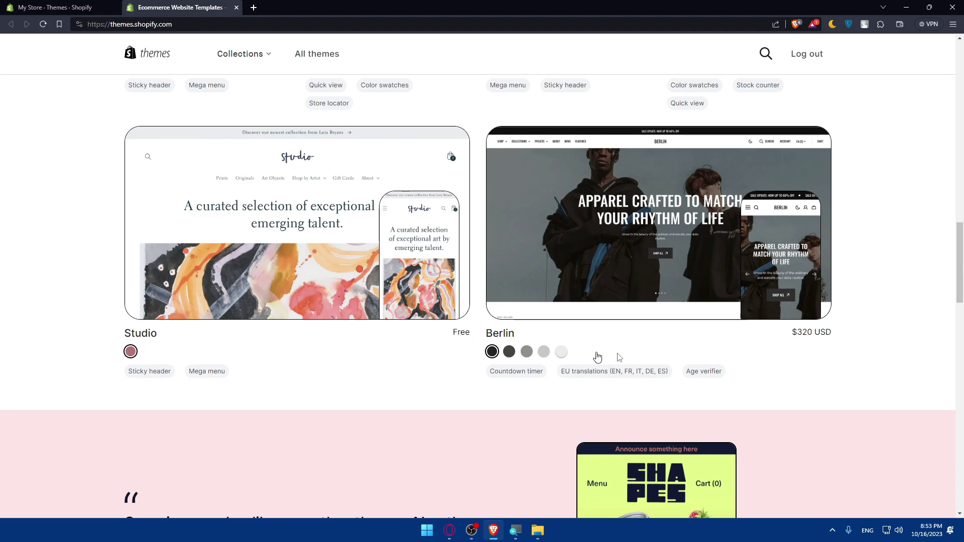
- Close the Theme Store tab, dismiss the Add theme menu, and customize the Crave theme
click(236, 7)
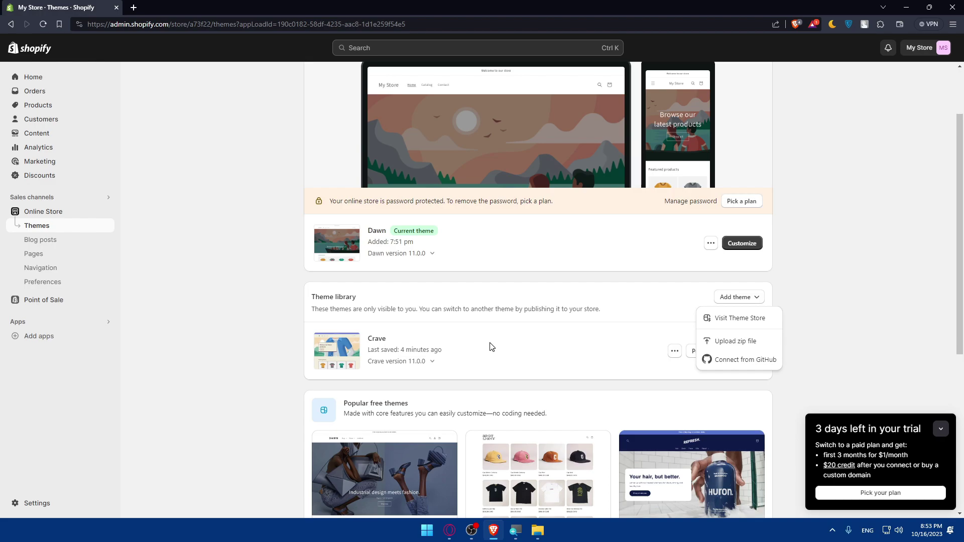
click(805, 298)
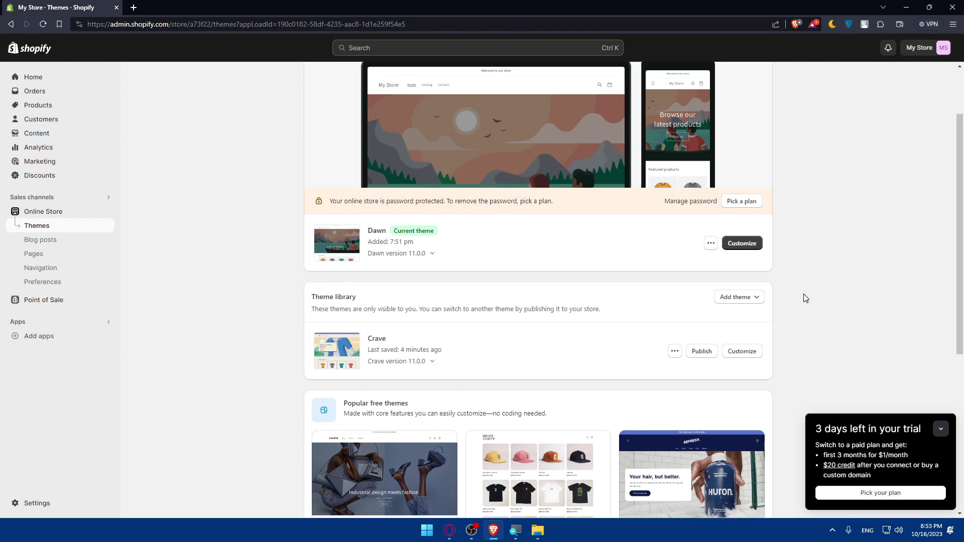
drag(392, 338, 170, 344)
click(170, 344)
click(743, 351)
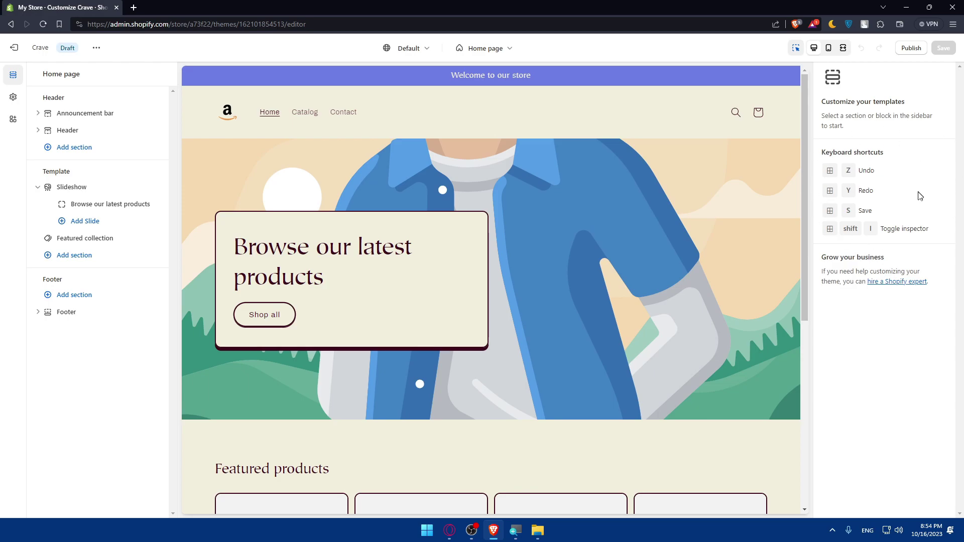
- Review the Undo, Save and Toggle inspector shortcuts, then open the Announcement bar settings
drag(941, 231, 831, 167)
click(902, 191)
double_click(874, 171)
click(879, 185)
drag(873, 211, 863, 211)
drag(929, 229, 860, 214)
click(912, 230)
drag(937, 229, 867, 220)
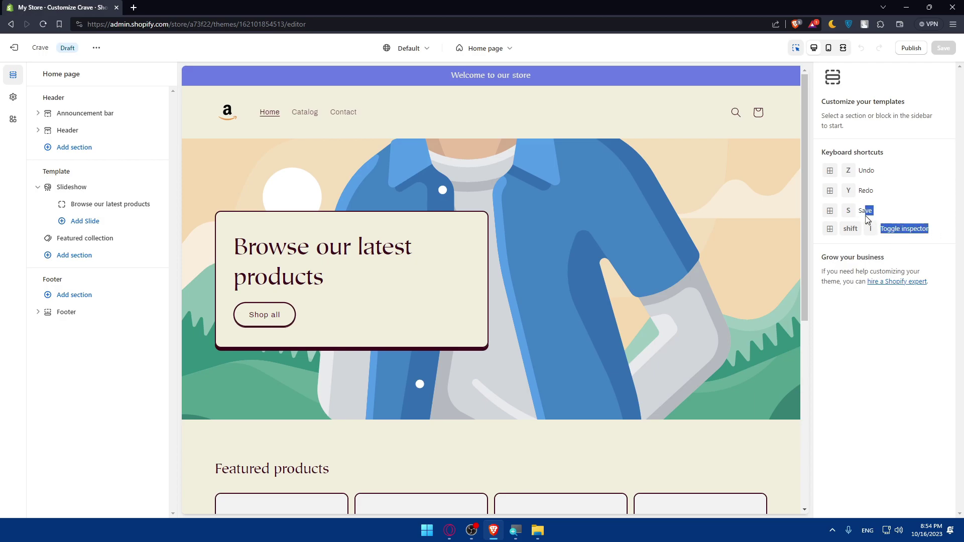
click(903, 213)
drag(932, 230, 892, 211)
click(893, 211)
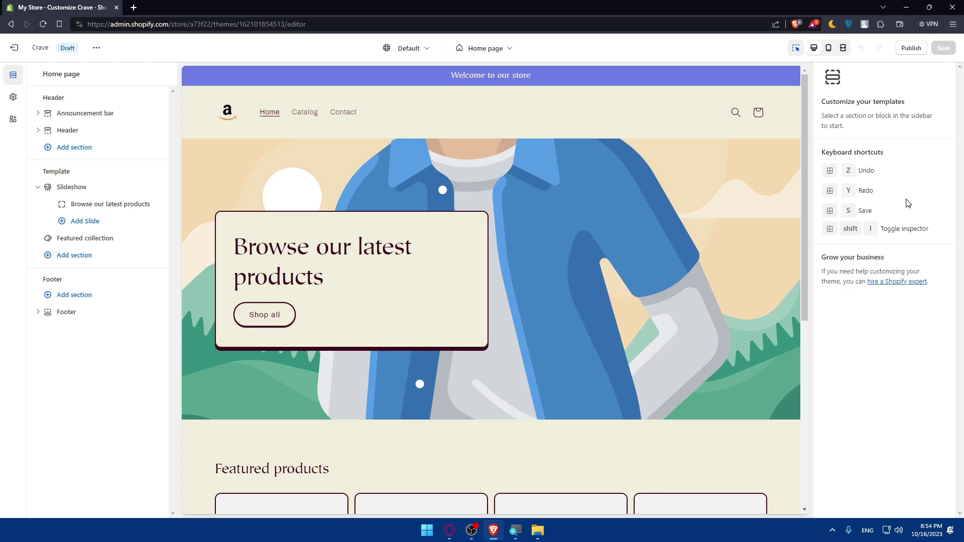
click(89, 116)
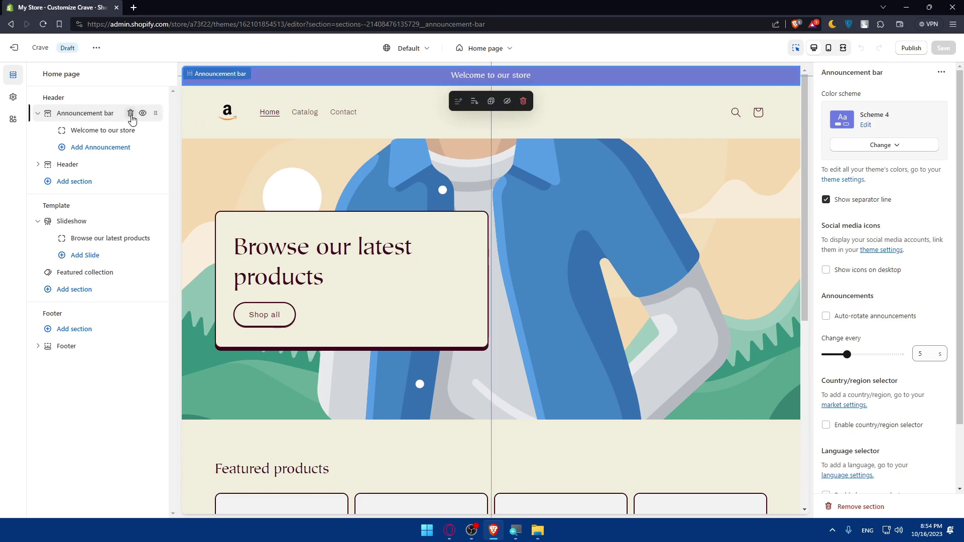
- Remove the Announcement bar, undo it, select Header, then remove the Announcement bar again
click(130, 113)
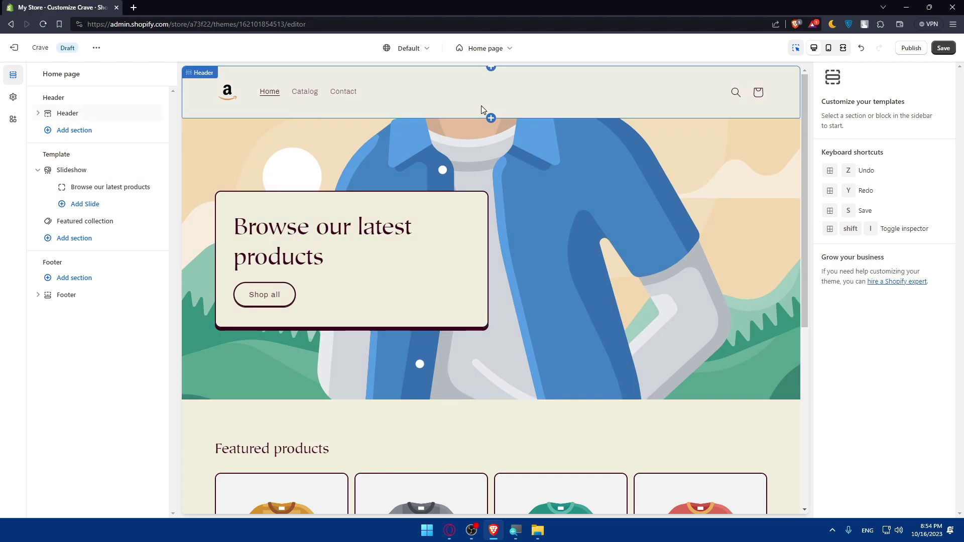
key(ctrl+z)
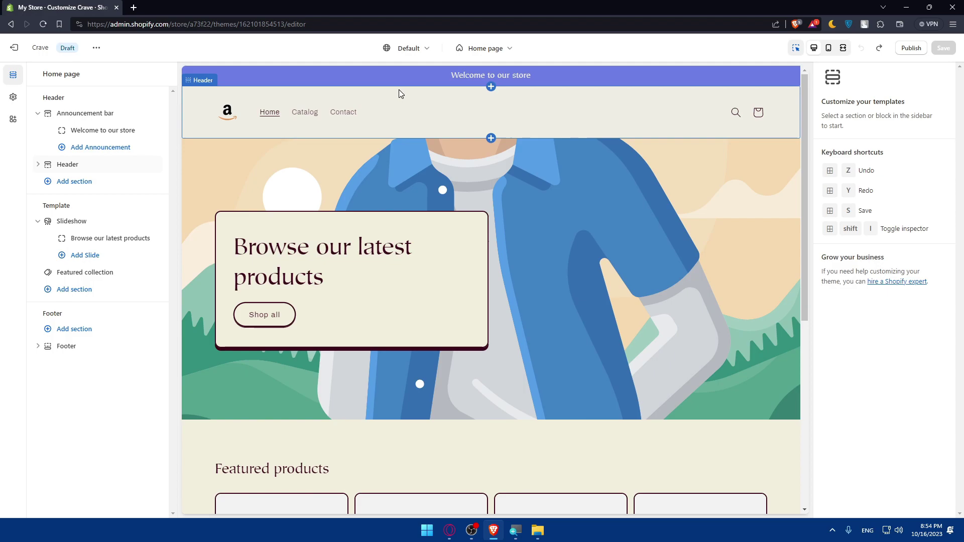
click(381, 125)
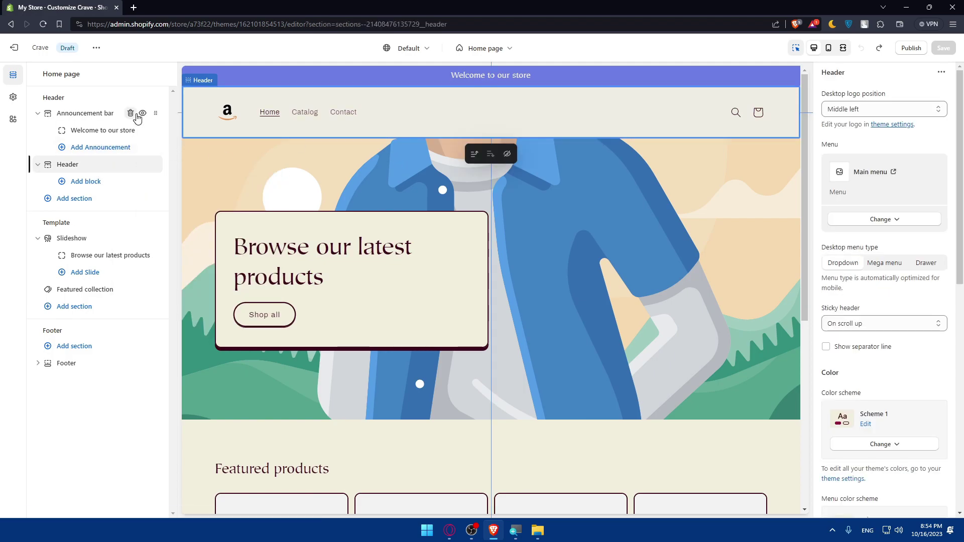
click(130, 113)
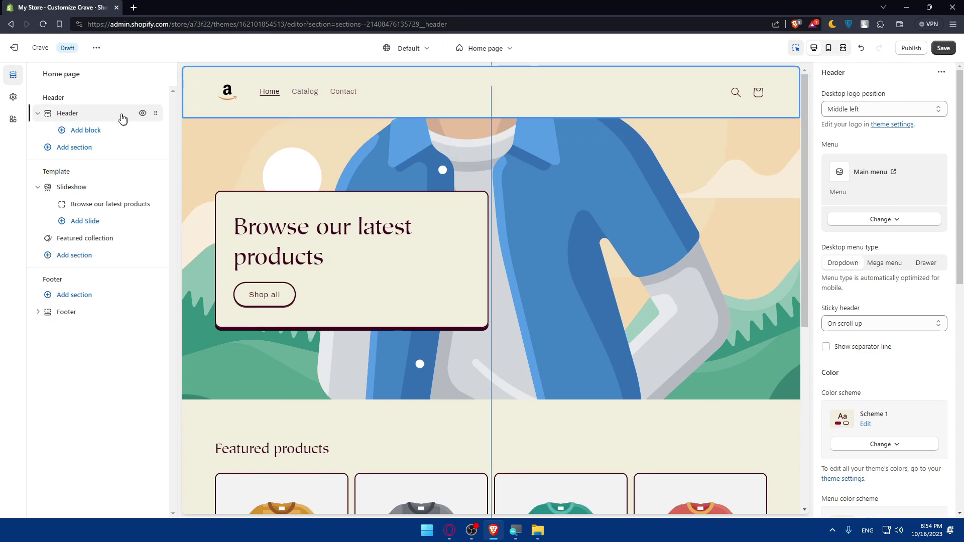
click(38, 113)
click(38, 113)
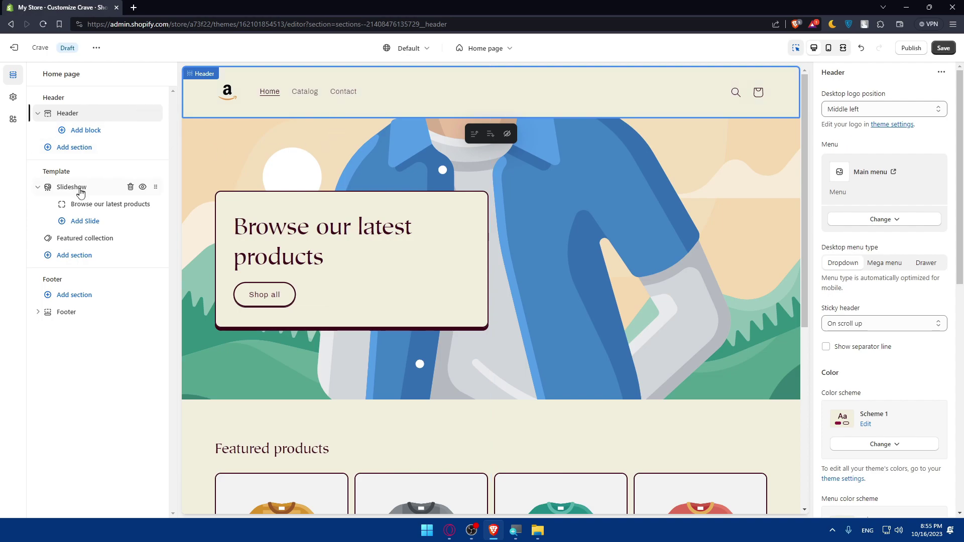
- Delete the Browse our latest products slide and Featured collection, then undo to restore all sections
click(132, 204)
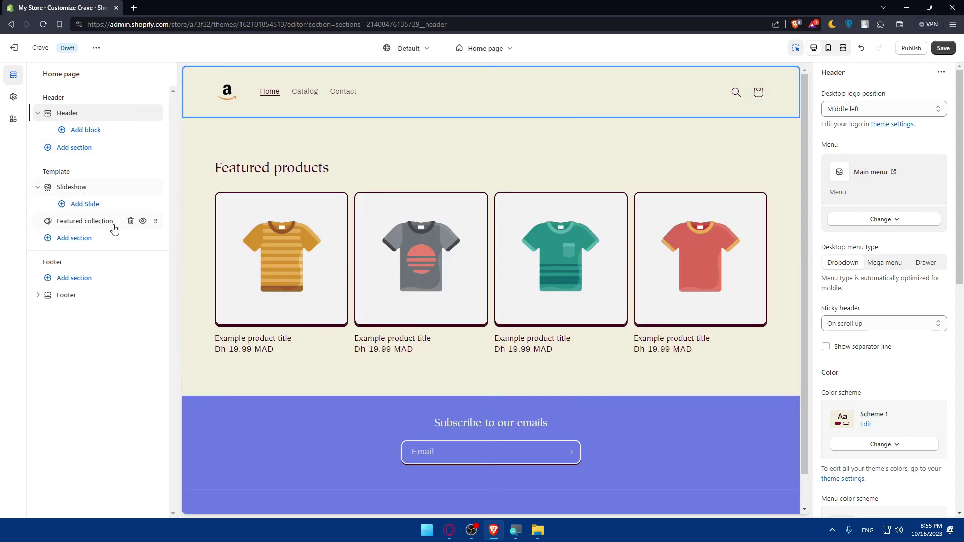
click(130, 221)
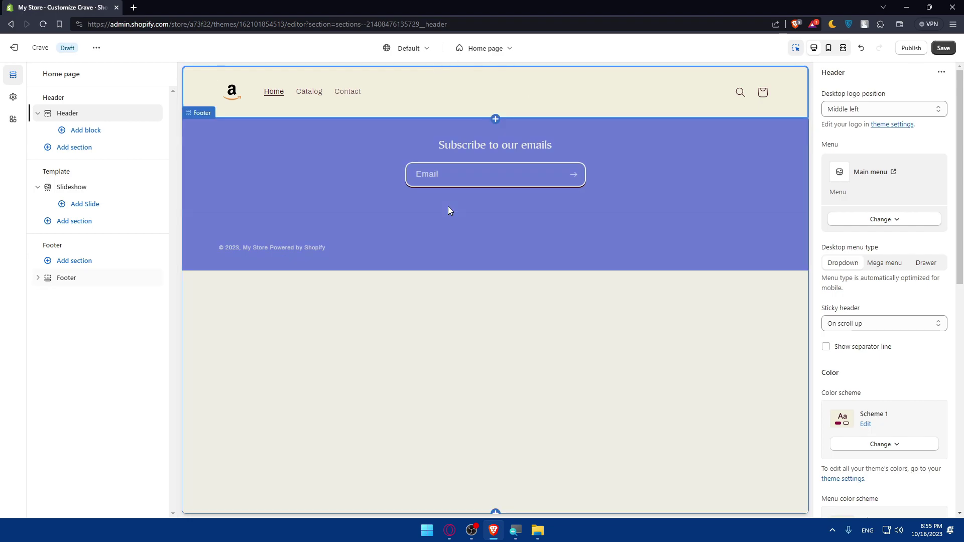
key(ctrl+z)
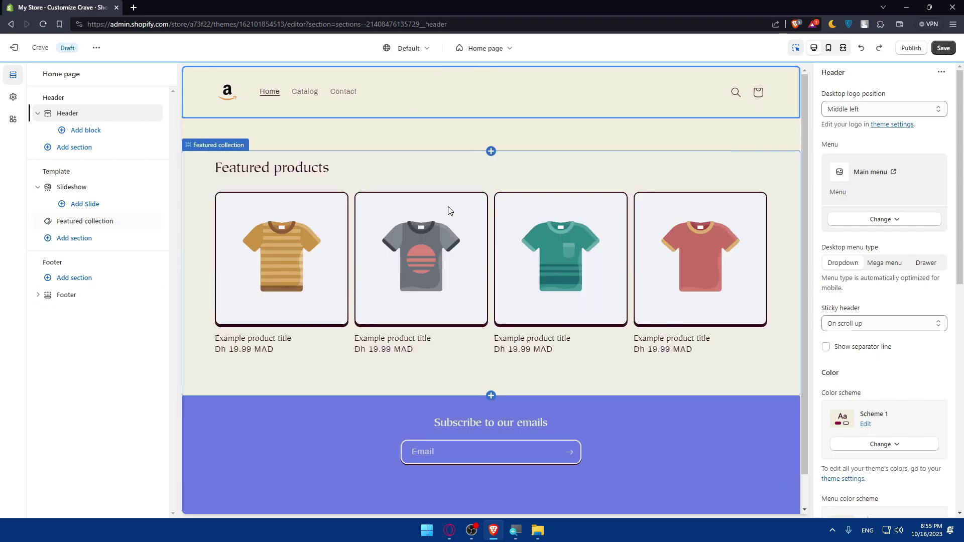
key(ctrl+z)
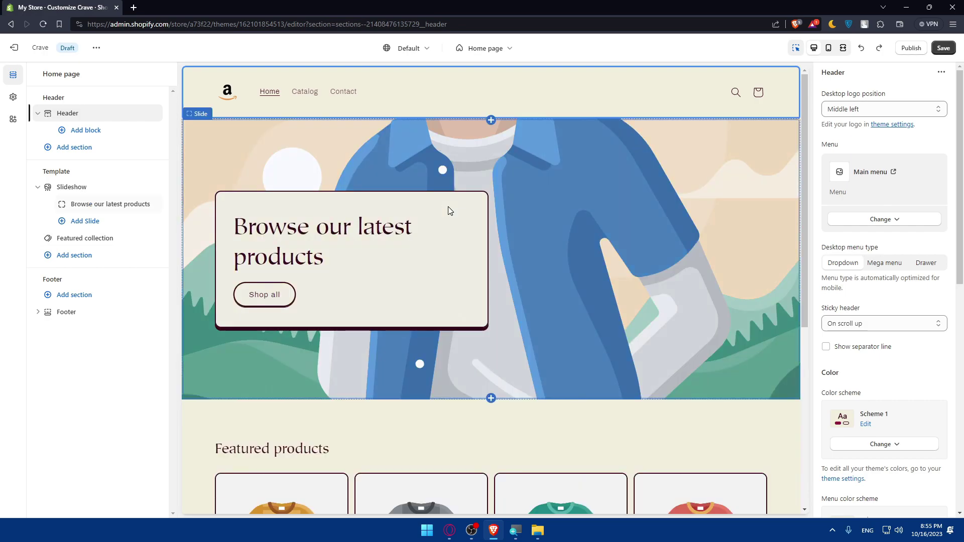
key(ctrl+shift+z)
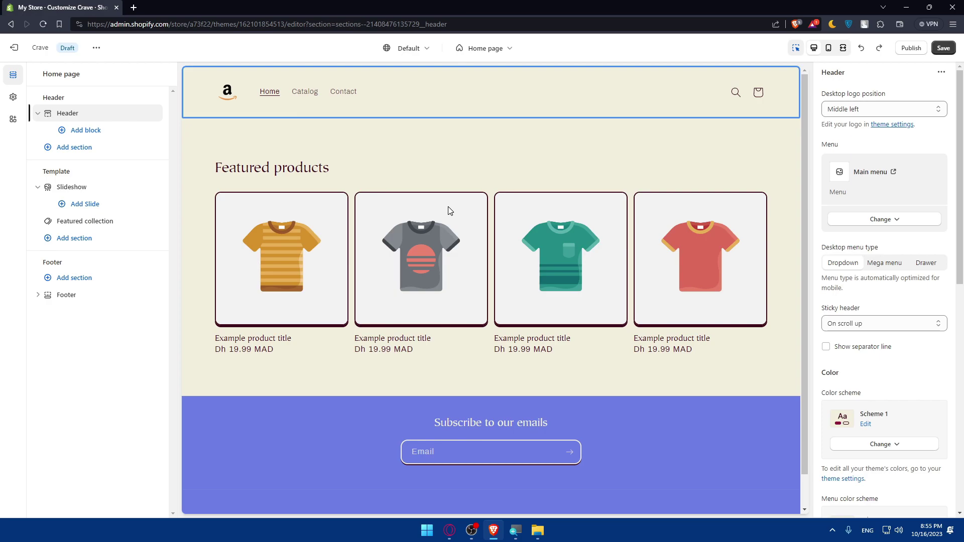
key(ctrl+shift+z)
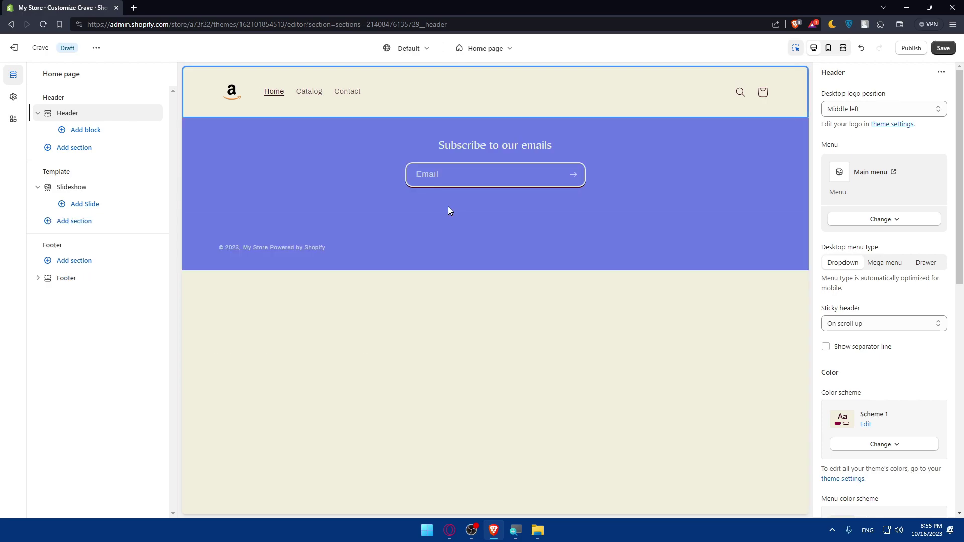
key(ctrl+z)
key(ctrl+z)
key(ctrl+z)
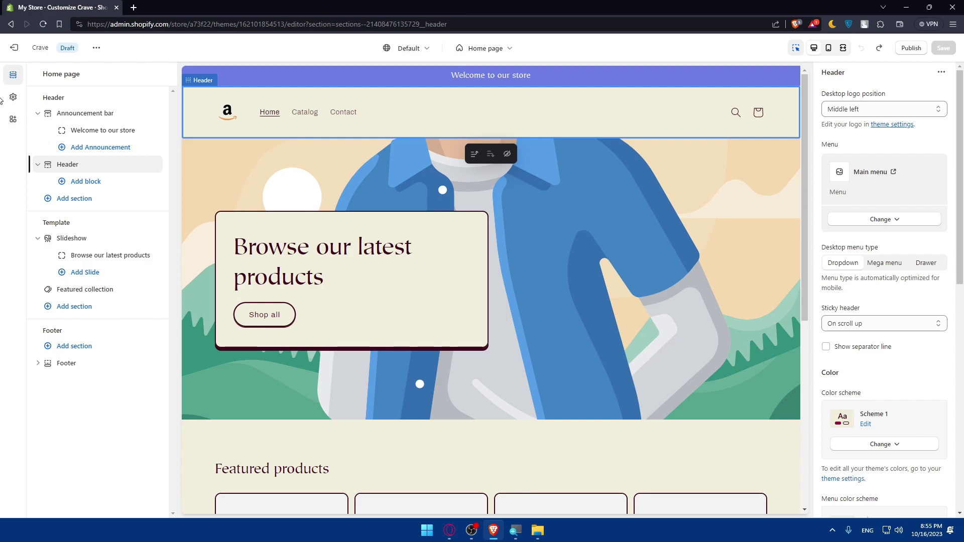
scroll(411, 213, down, 2)
scroll(411, 214, up, 2)
- Choose the airplane-icon image as the theme logo in Theme settings
click(15, 98)
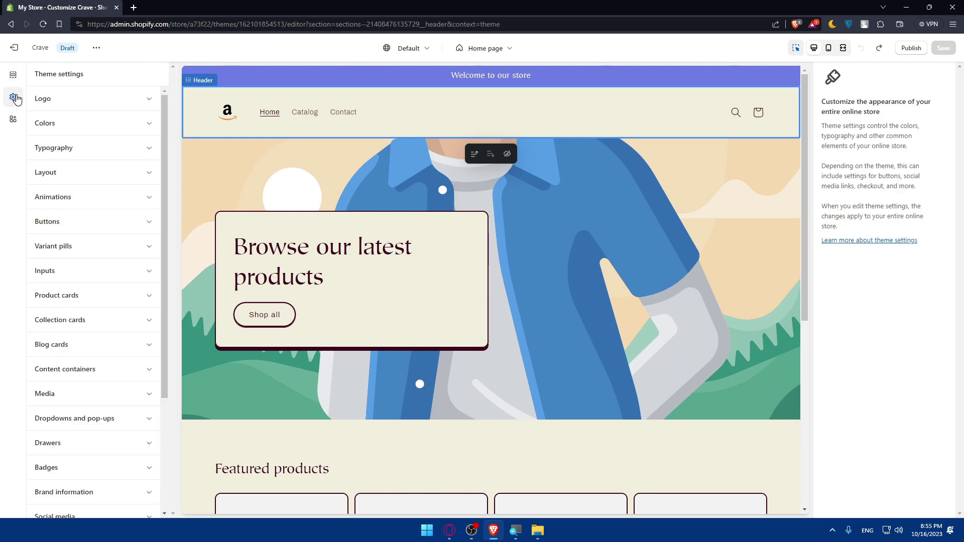
click(86, 98)
click(127, 199)
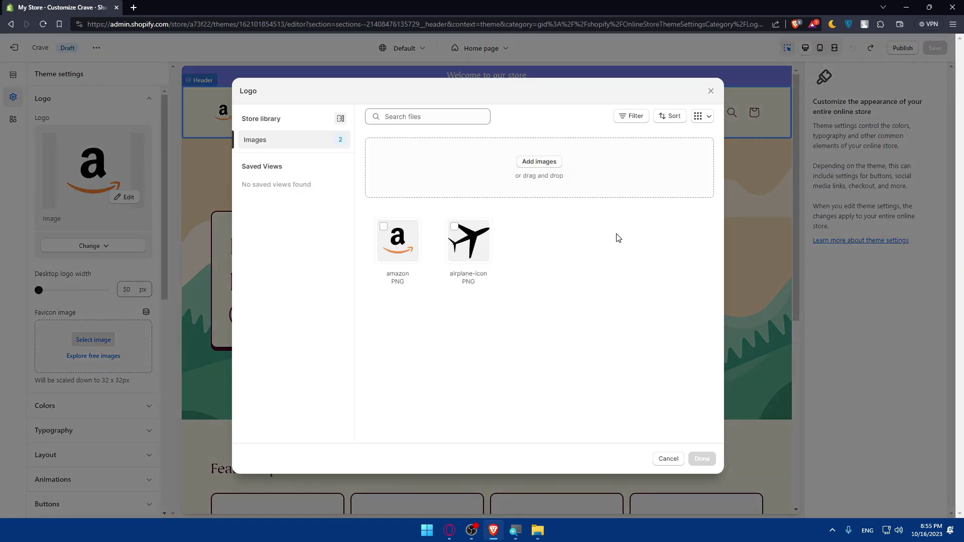
click(468, 240)
click(702, 458)
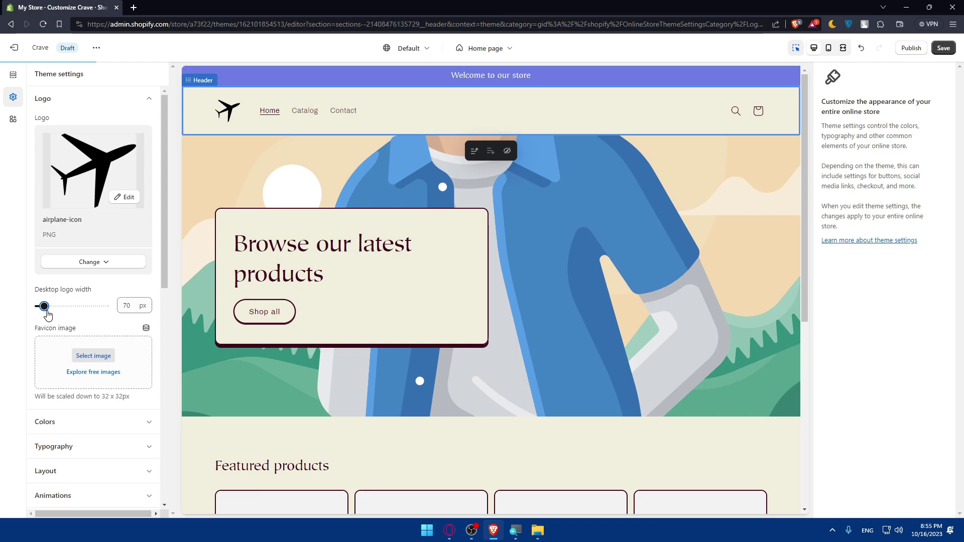
- Try a 300 px desktop logo width, settle on 50 px, and check the logo's details
click(105, 307)
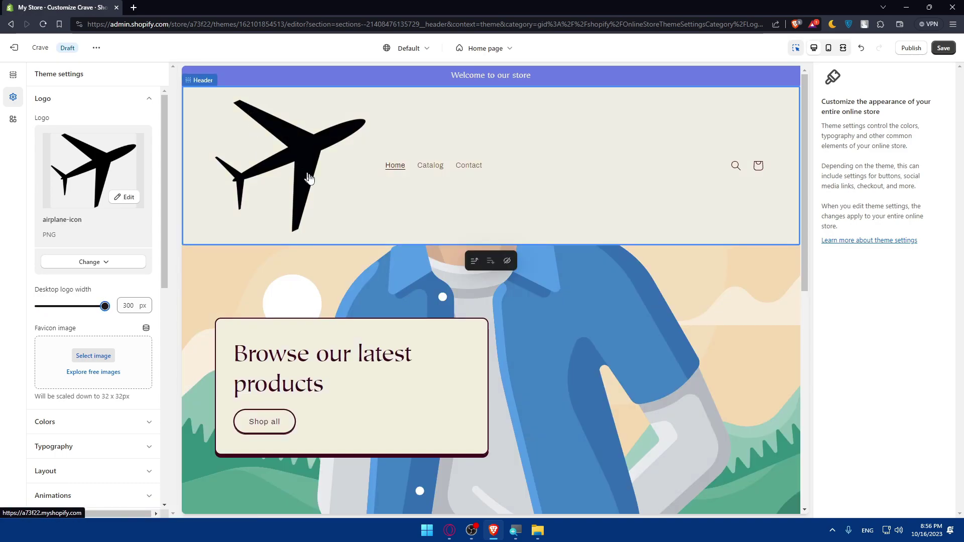
drag(103, 306, 39, 307)
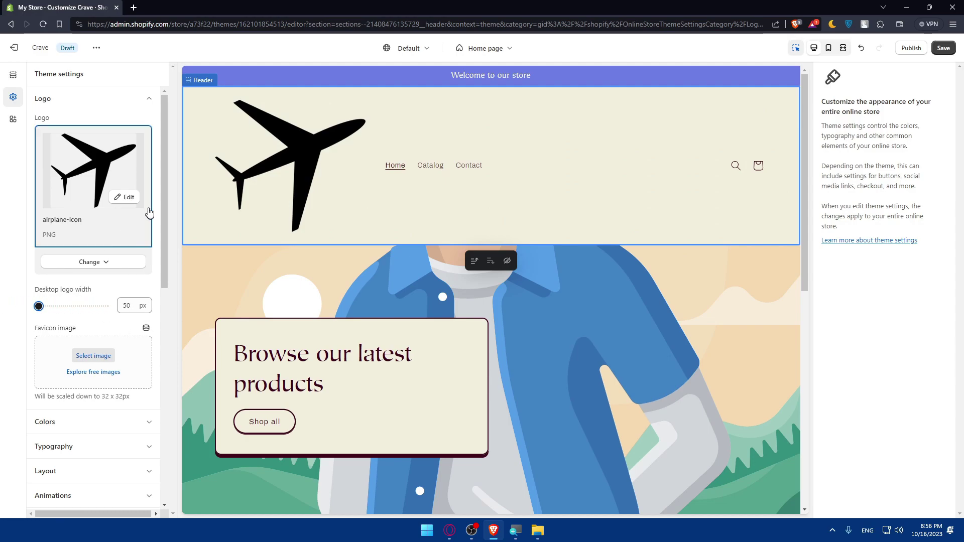
click(124, 197)
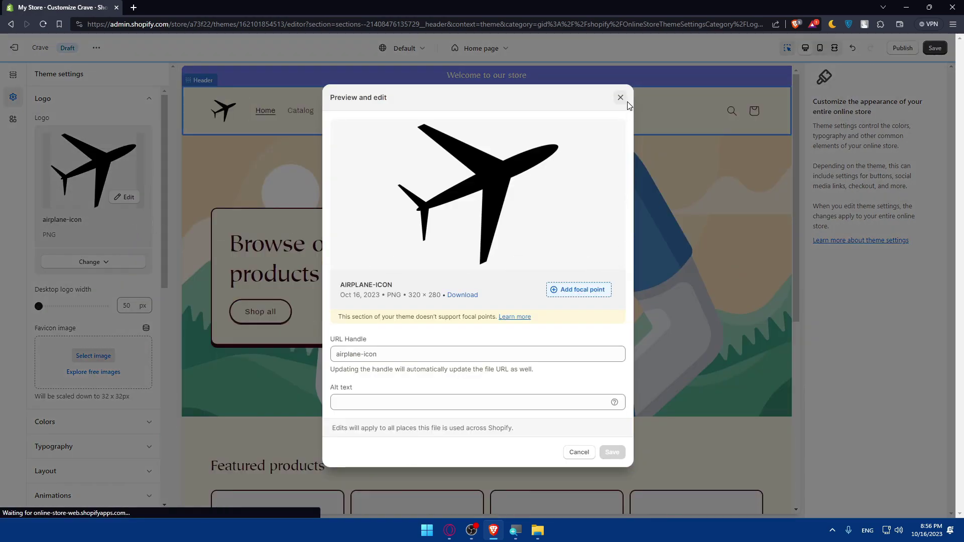
click(621, 97)
click(124, 196)
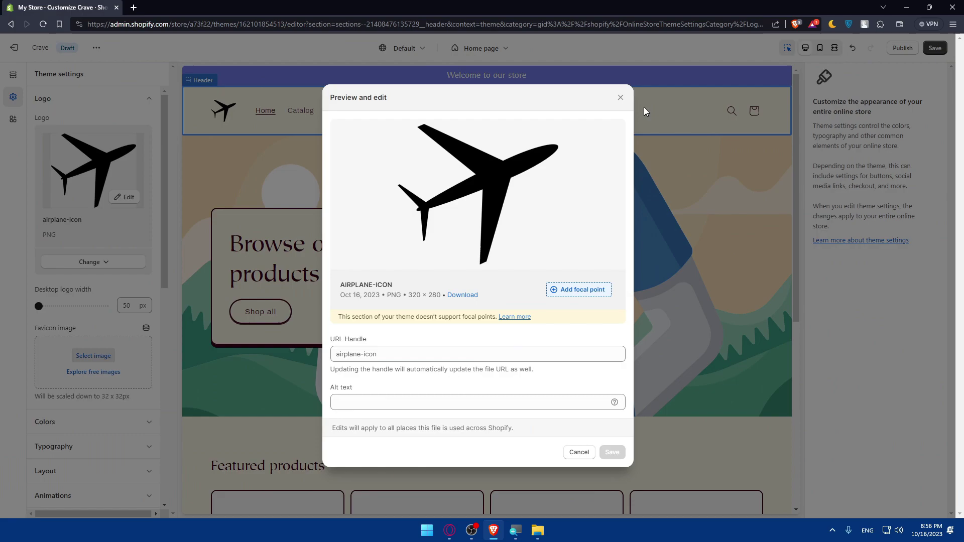
click(621, 98)
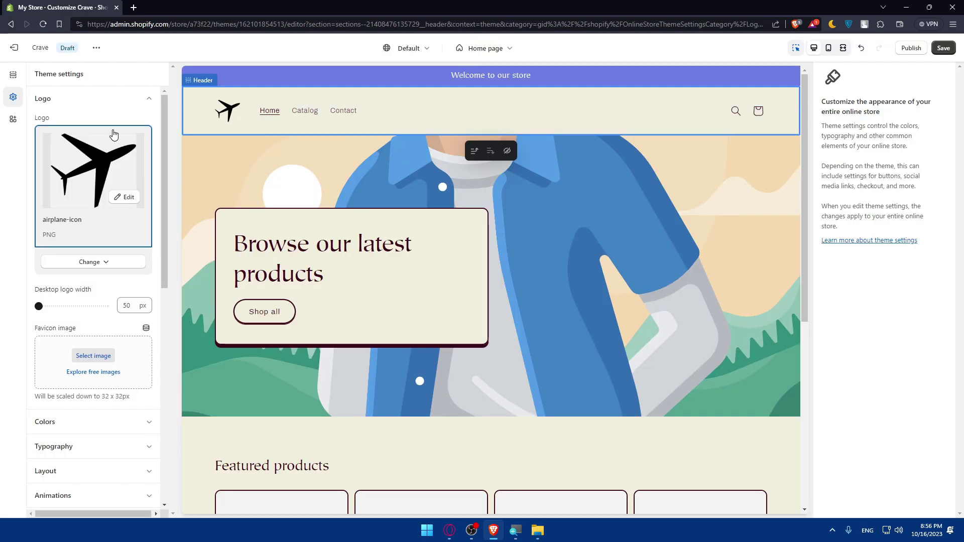
click(146, 100)
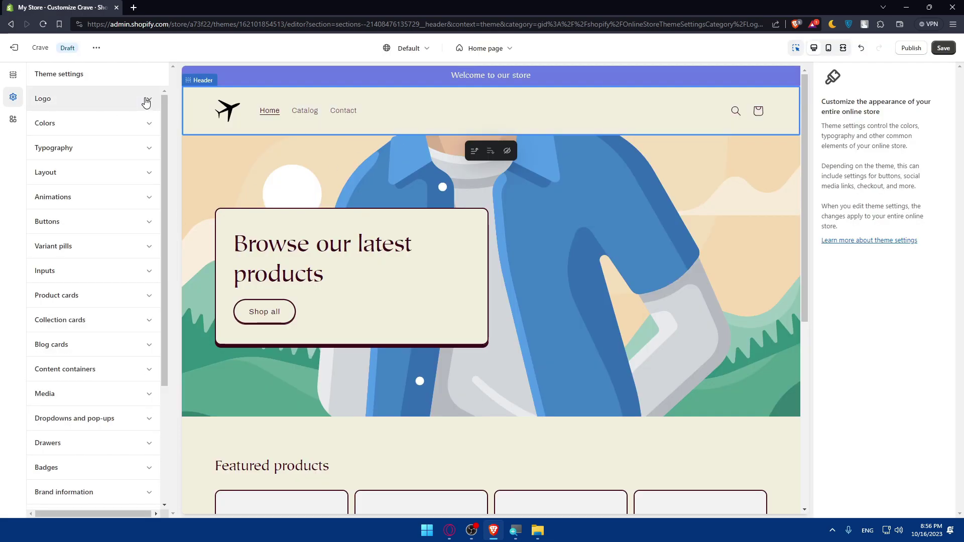
- Look over the Colors and Typography settings, then open the Browse our latest products slide settings
click(145, 124)
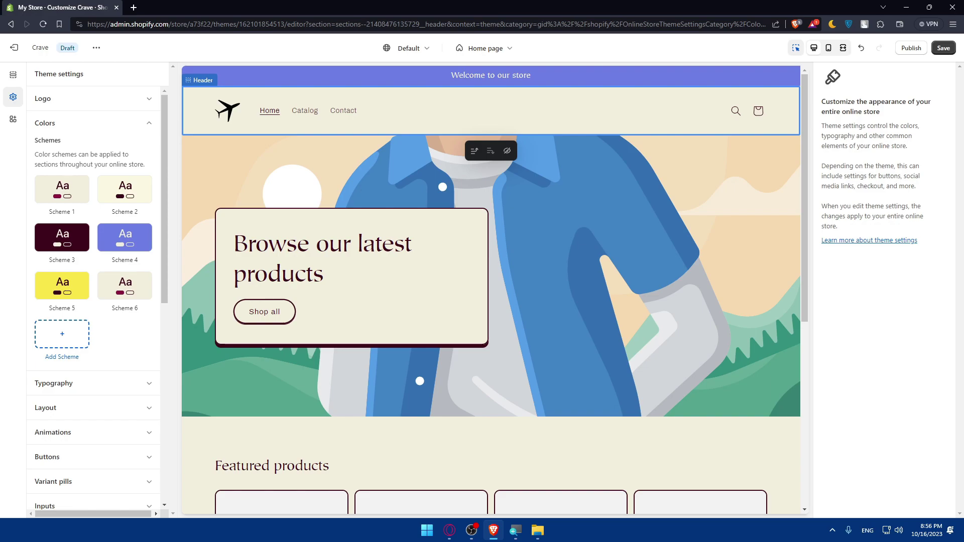
click(115, 124)
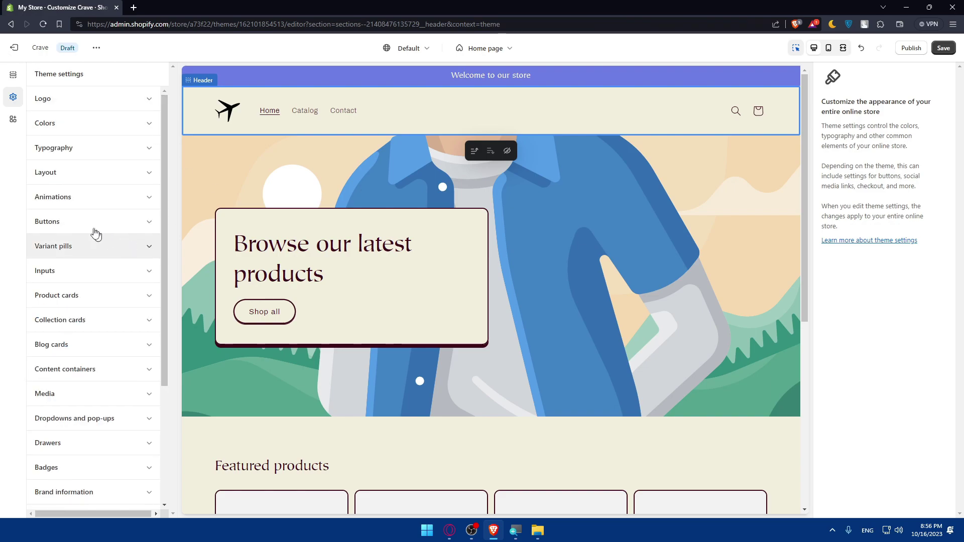
click(137, 154)
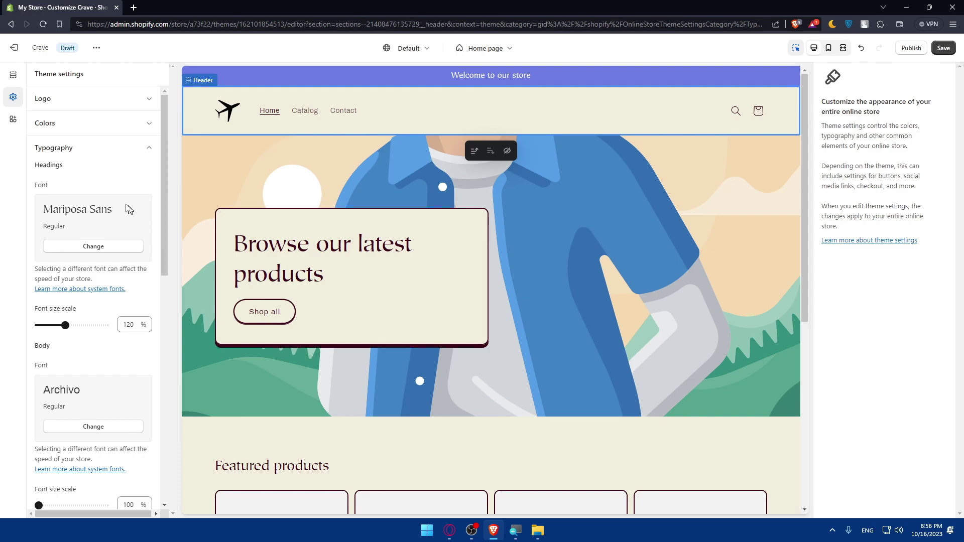
click(138, 151)
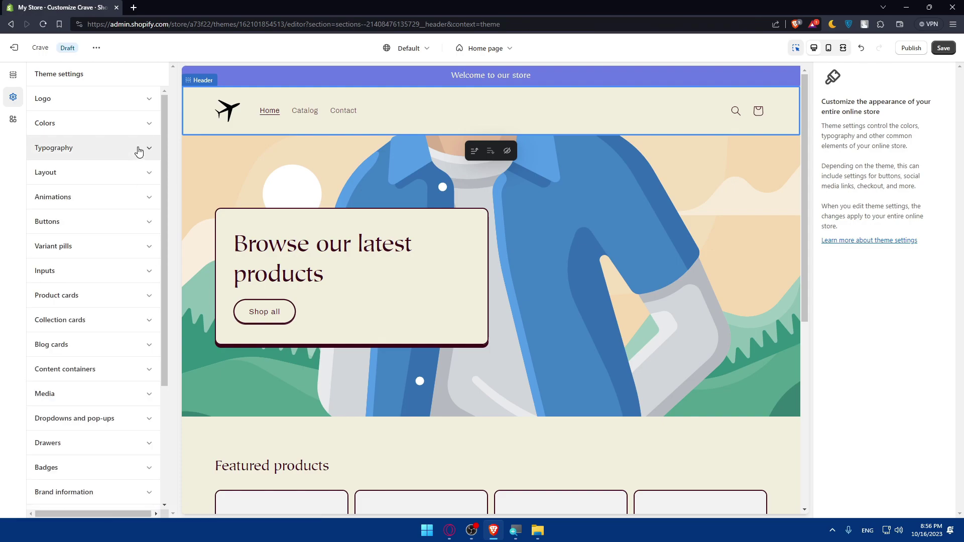
click(608, 184)
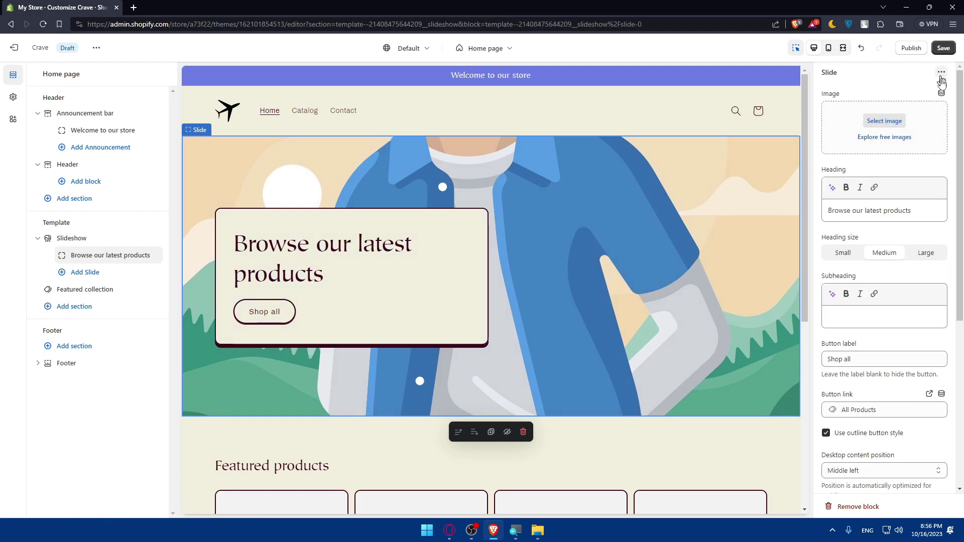
- Leave the hero slide's settings for the store-wide Theme settings list, from Logo and Colors through Custom CSS
scroll(893, 304, down, 5)
scroll(892, 201, up, 5)
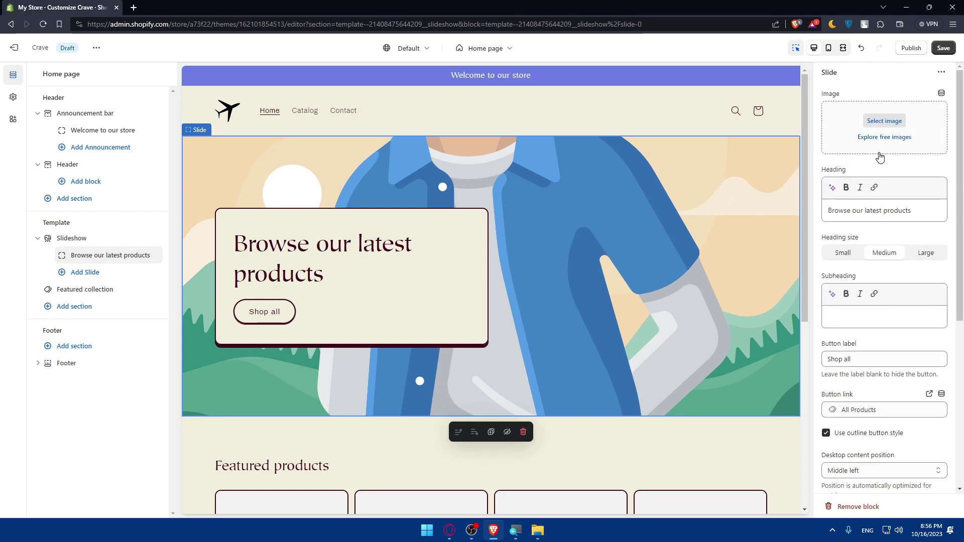
scroll(878, 161, down, 2)
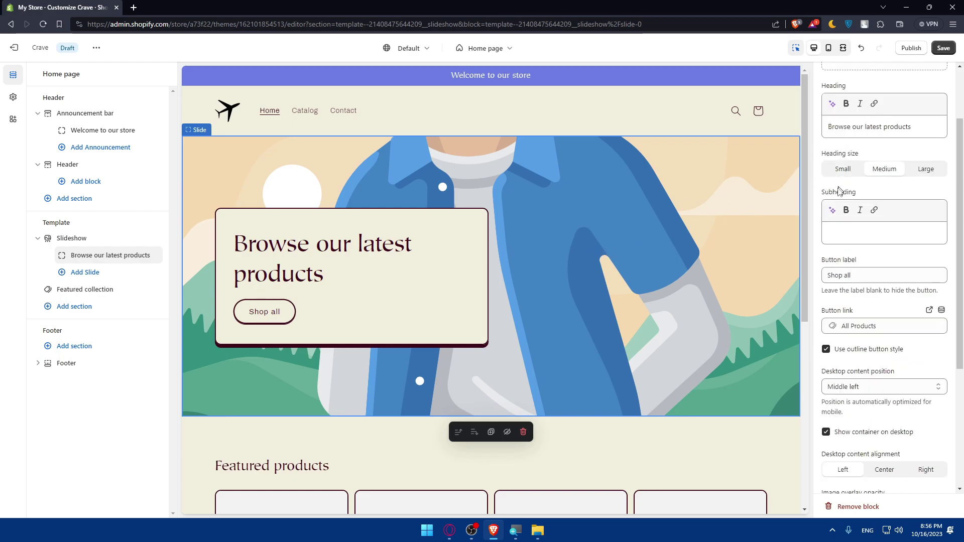
scroll(851, 204, down, 5)
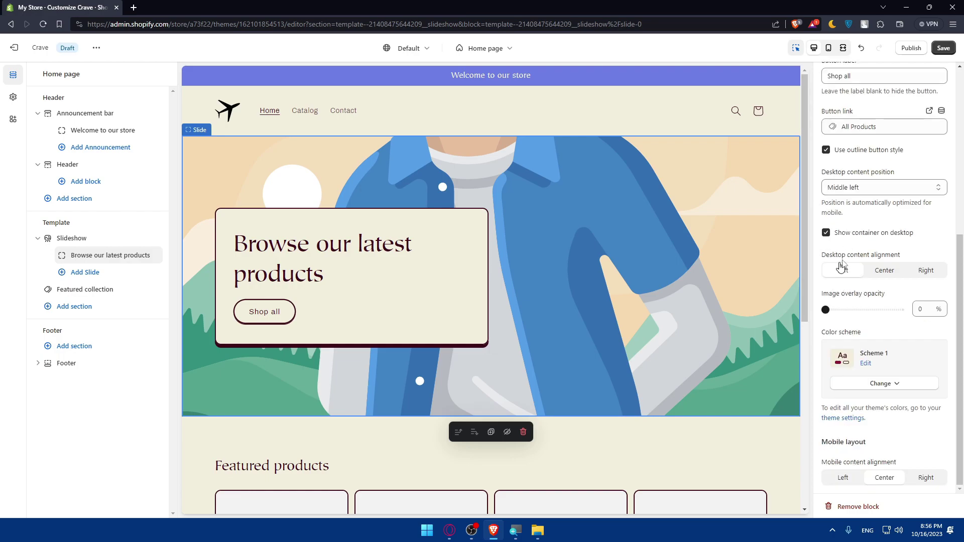
click(13, 97)
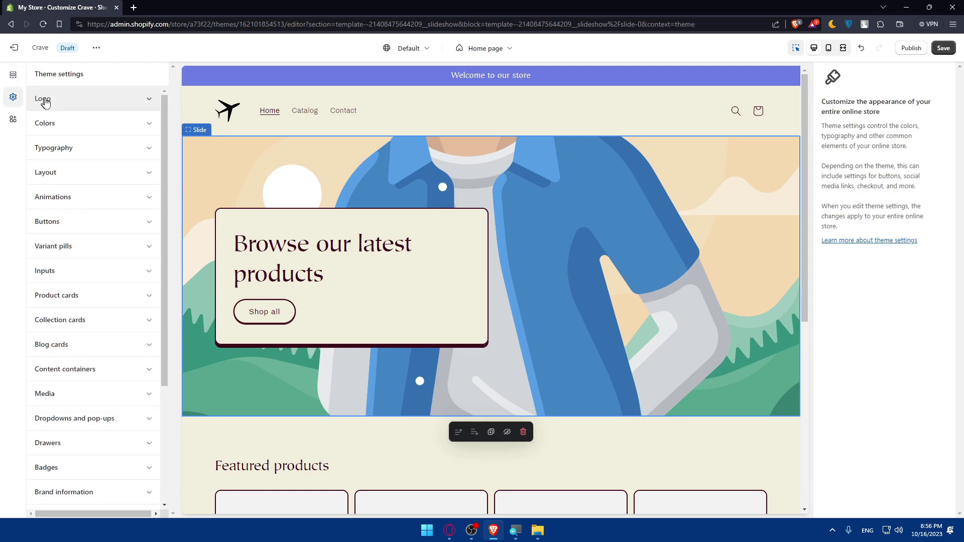
scroll(98, 332, down, 3)
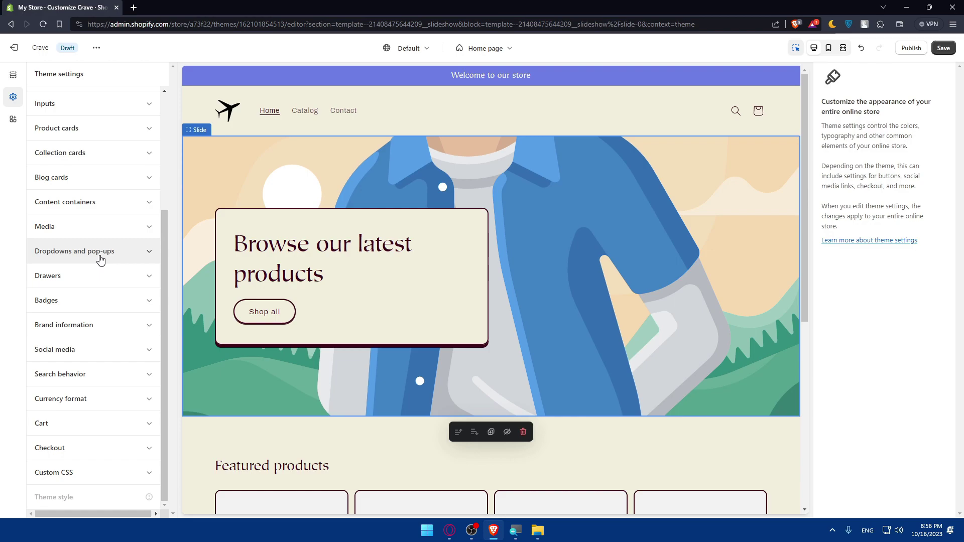
scroll(91, 245, up, 3)
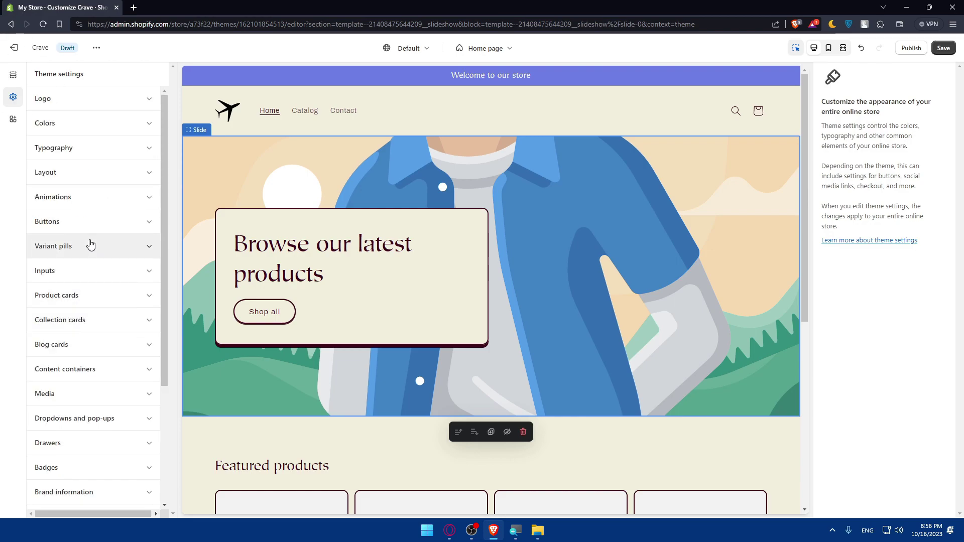
scroll(96, 299, down, 3)
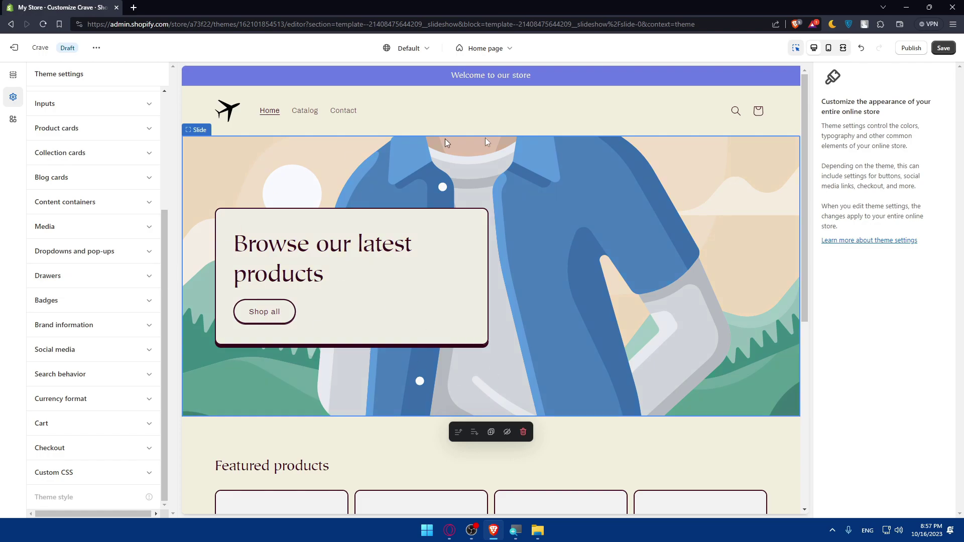
- Show the App embeds panel, dismiss the App Store tab, and save the Crave draft
click(13, 119)
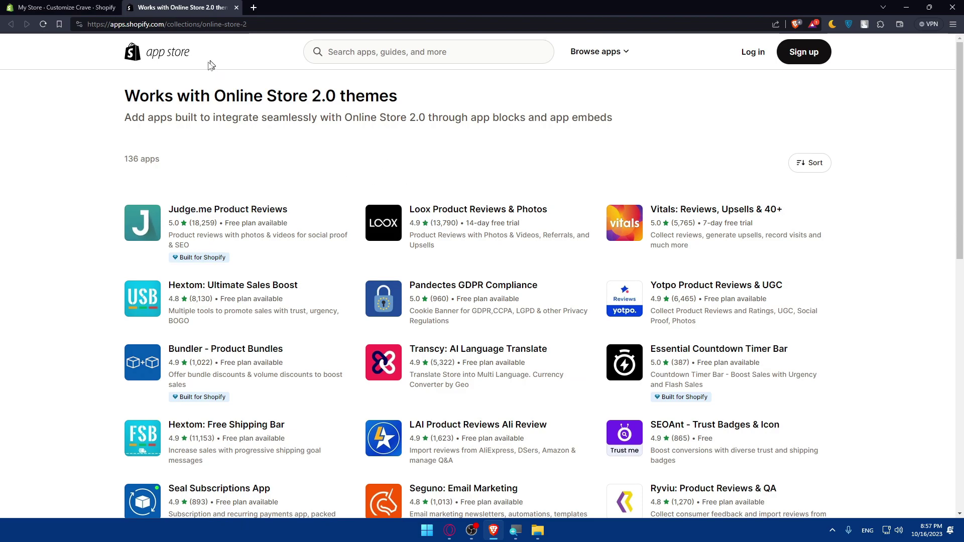
click(237, 7)
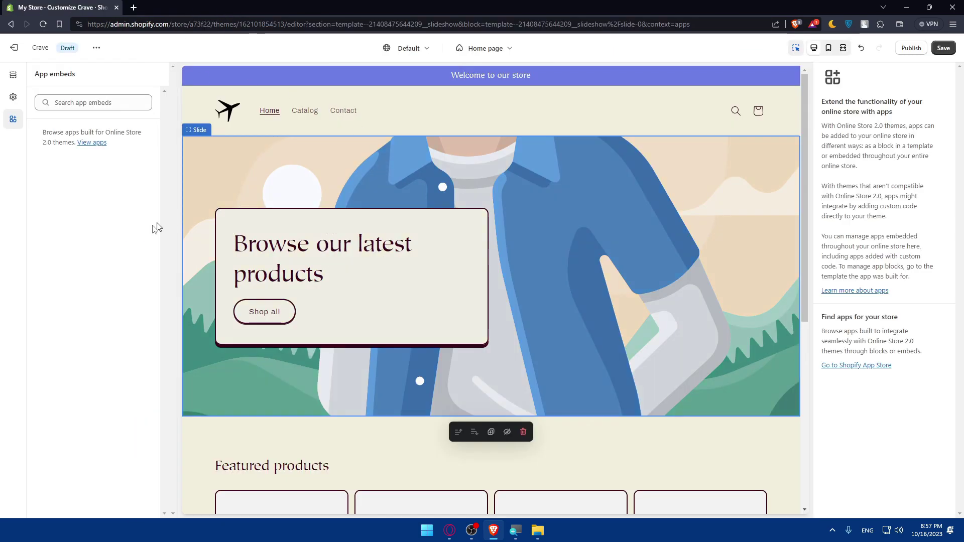
click(943, 49)
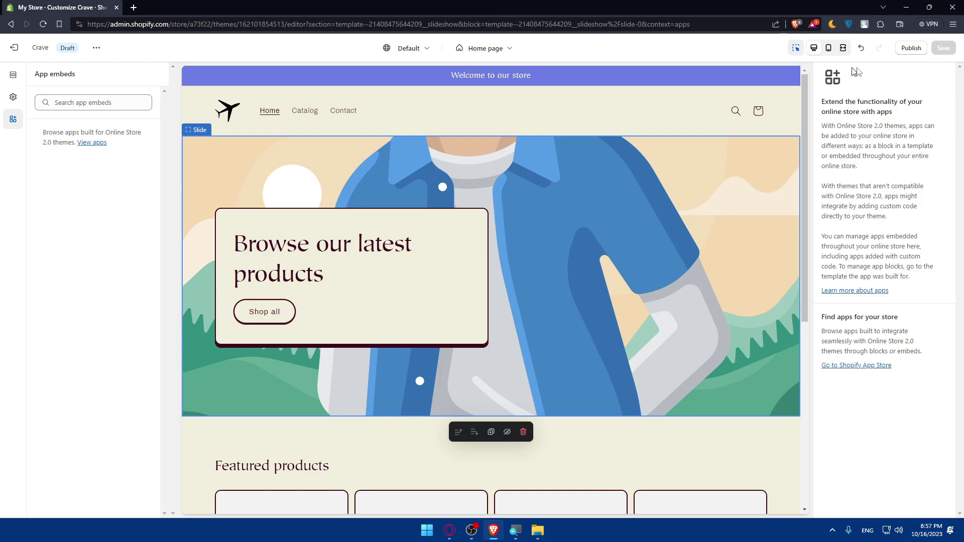
click(902, 48)
drag(548, 263, 346, 261)
click(467, 285)
click(623, 229)
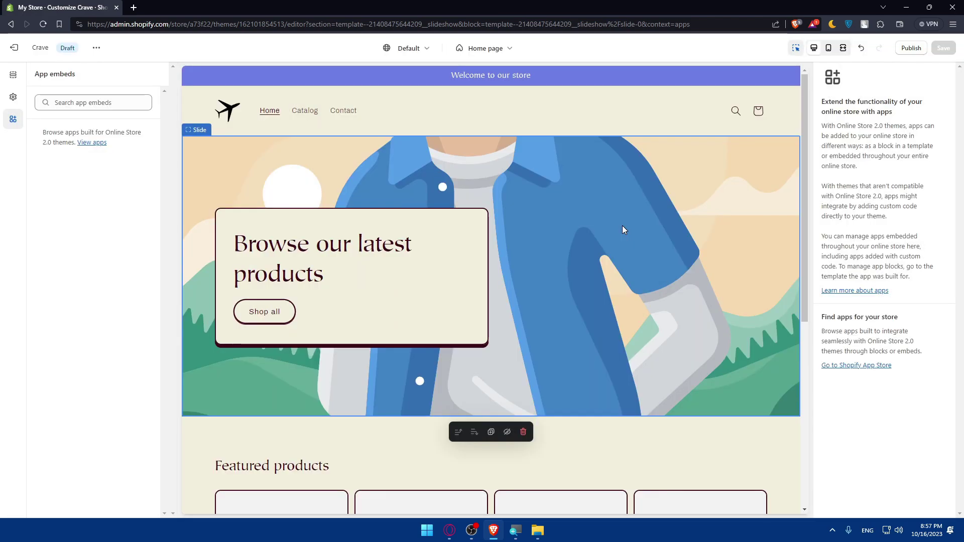